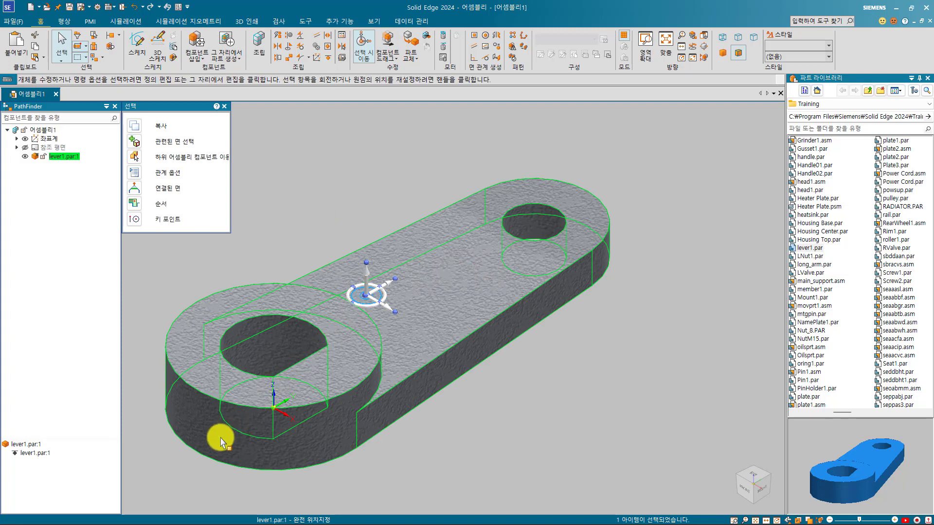
# Step: Delete the ground relationship of lever1.par and move the lever freely away from the origin with Drag Component
pyautogui.click(36, 453)
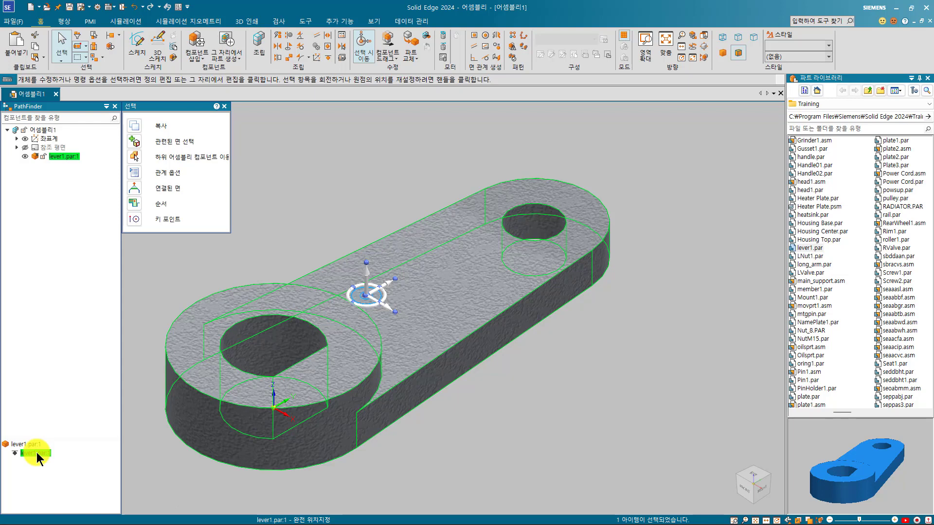
pyautogui.press('Delete')
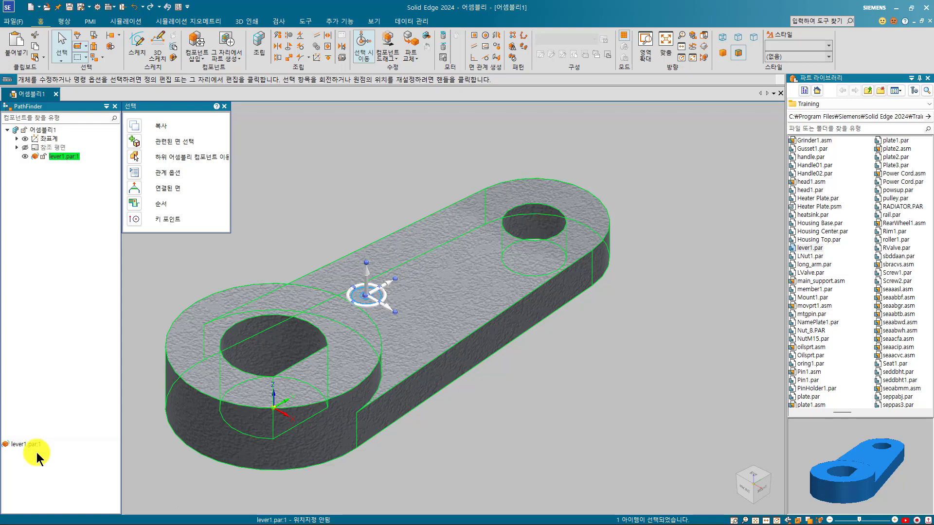
pyautogui.click(392, 42)
pyautogui.click(330, 354)
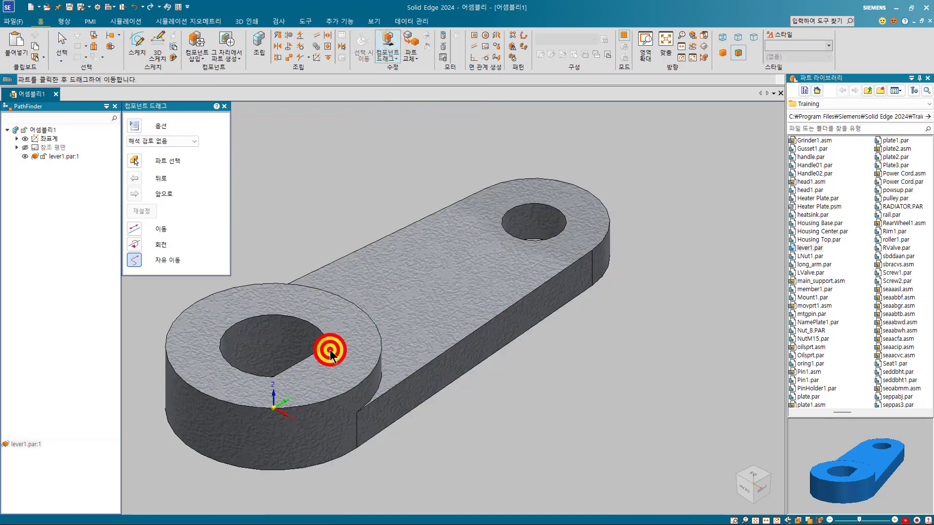
pyautogui.moveTo(331, 354); pyautogui.dragTo(423, 281)
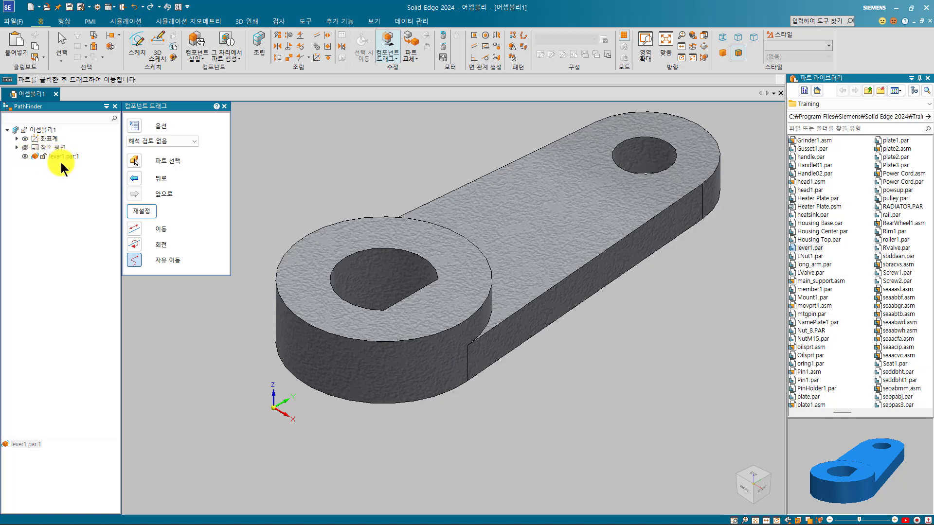
pyautogui.rightClick(364, 181)
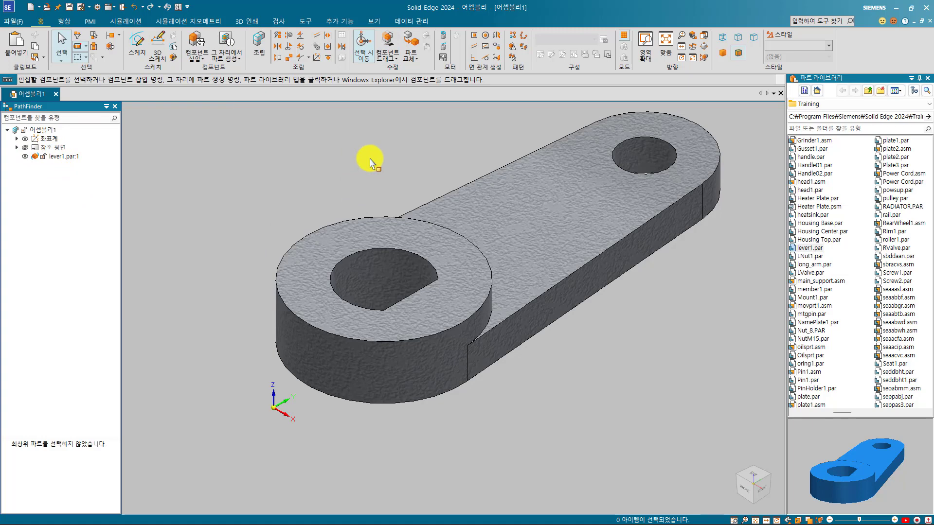
# Step: Ground the lever at its moved position, check the relationship, and delete that ground relationship again
pyautogui.click(407, 236)
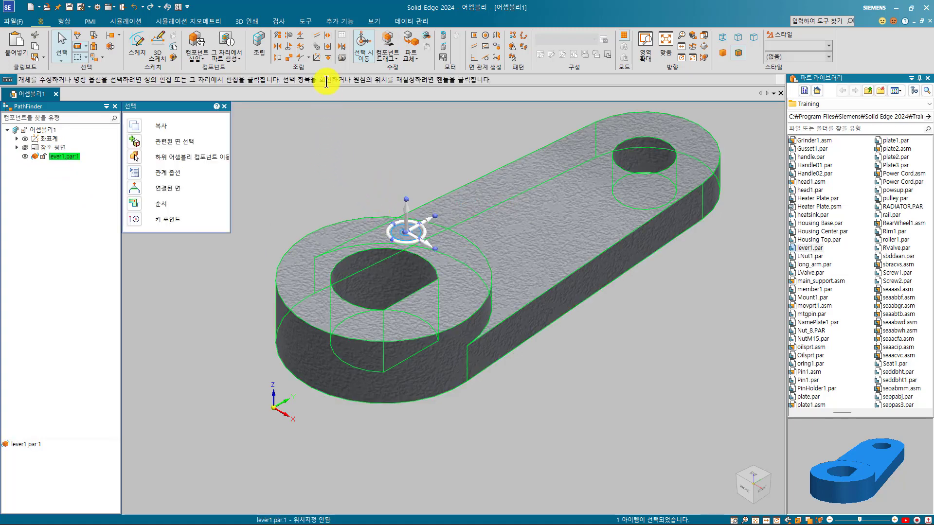
pyautogui.click(329, 60)
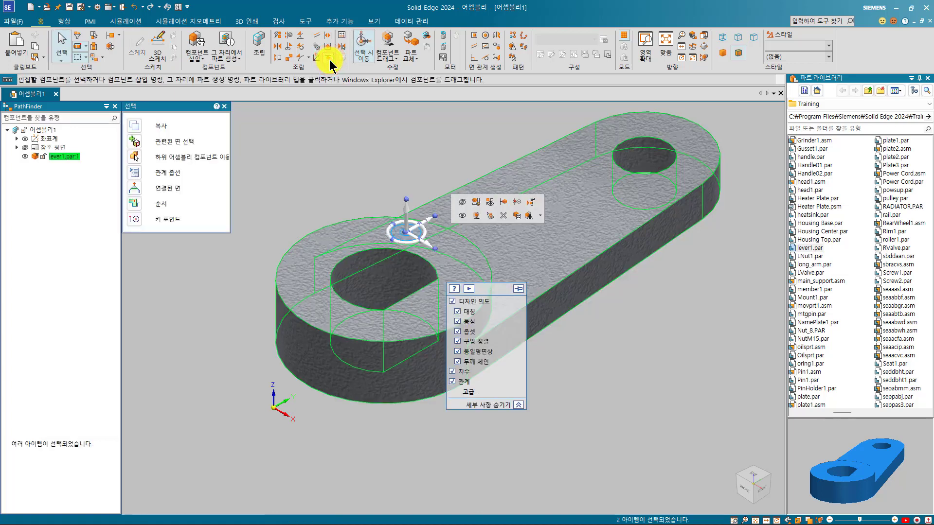
pyautogui.press('Escape')
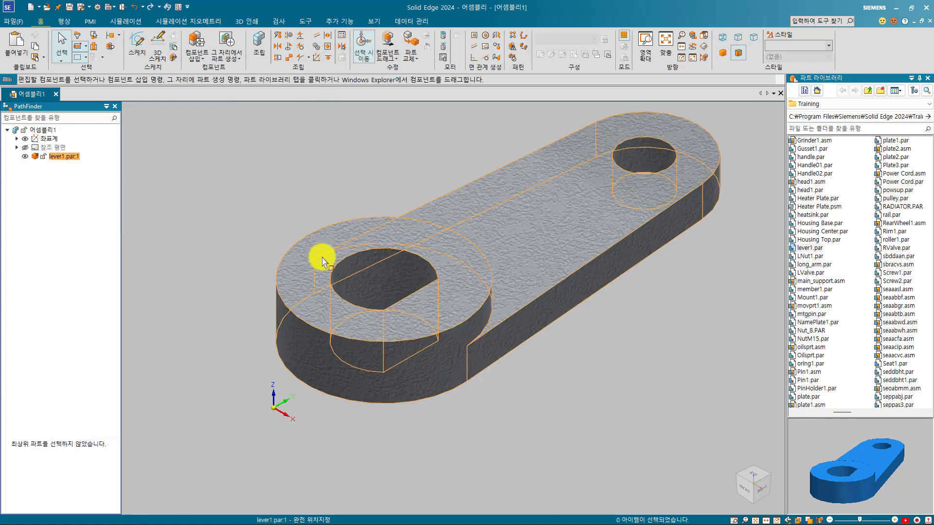
pyautogui.click(323, 258)
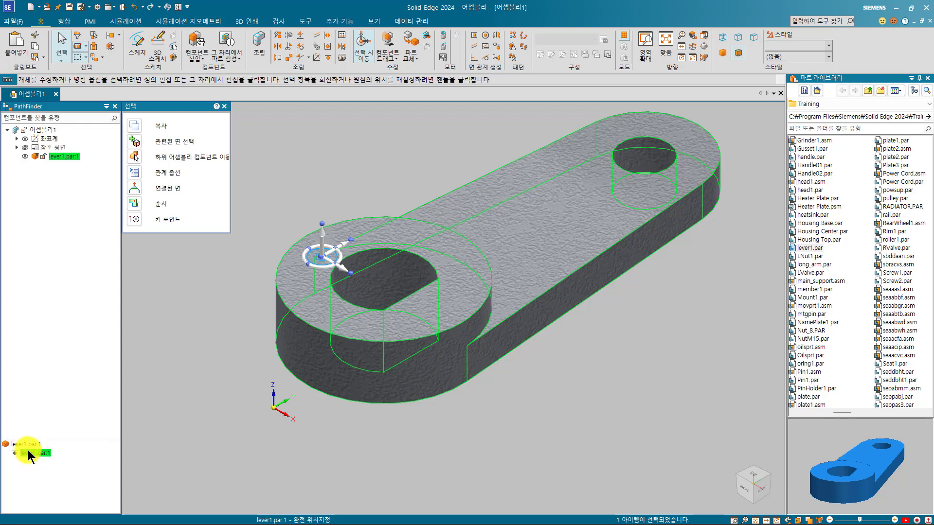
pyautogui.click(215, 292)
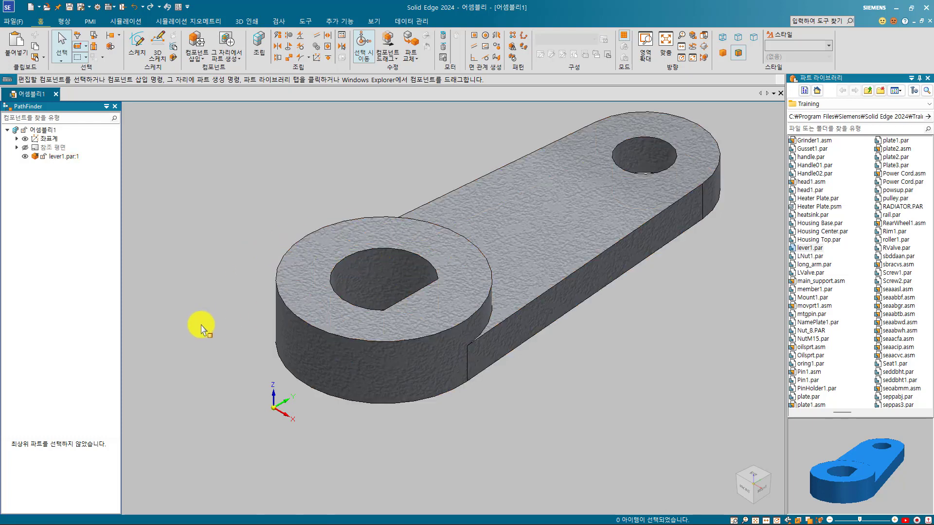
pyautogui.click(63, 154)
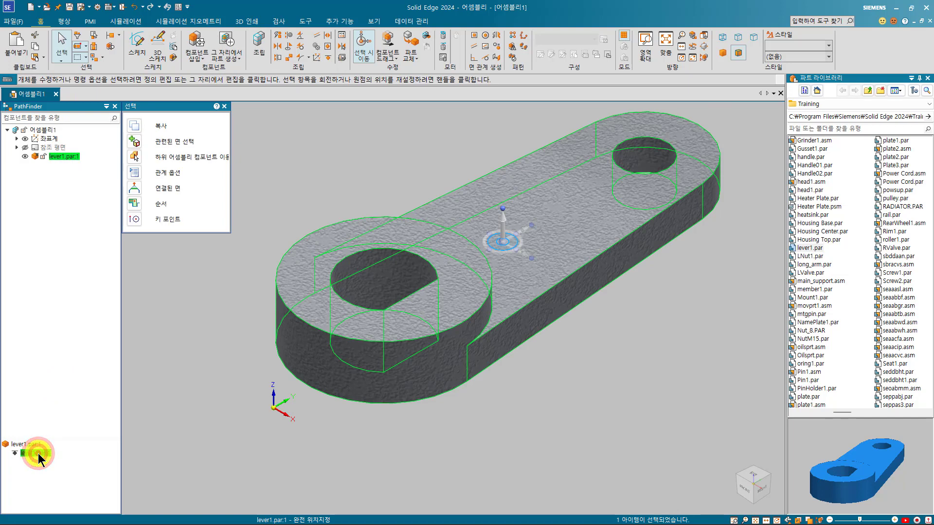
pyautogui.press('Delete')
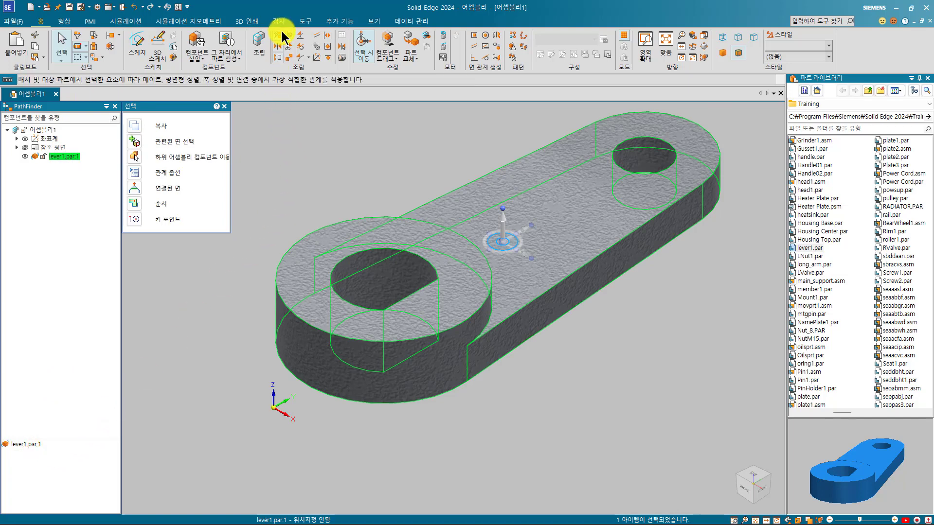
# Step: Mate the lever's bottom face to the base coordinate system's XZ plane with a fixed 0.00 mm offset
pyautogui.click(278, 47)
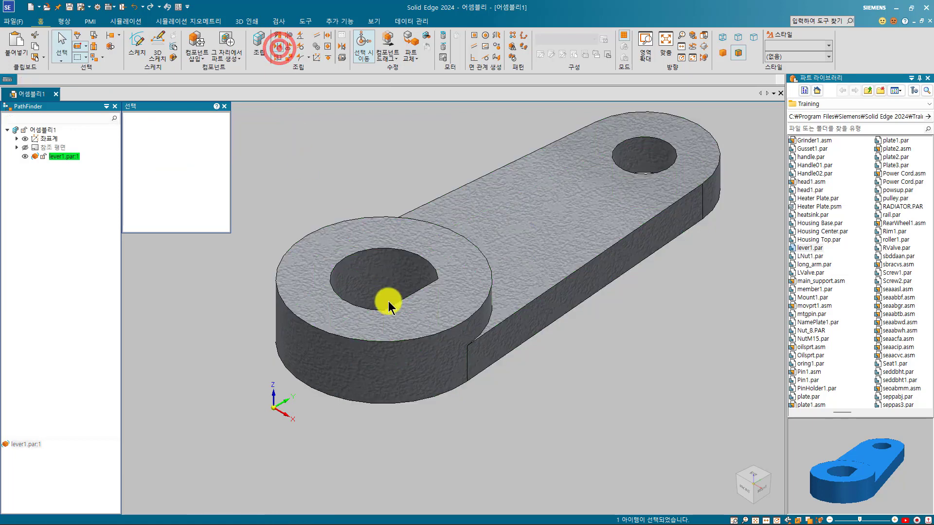
pyautogui.click(415, 387)
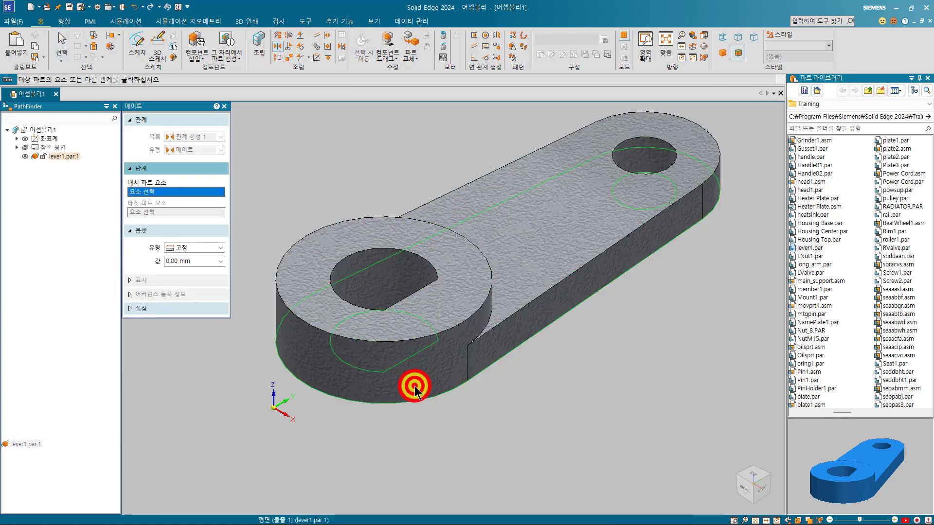
pyautogui.click(286, 405)
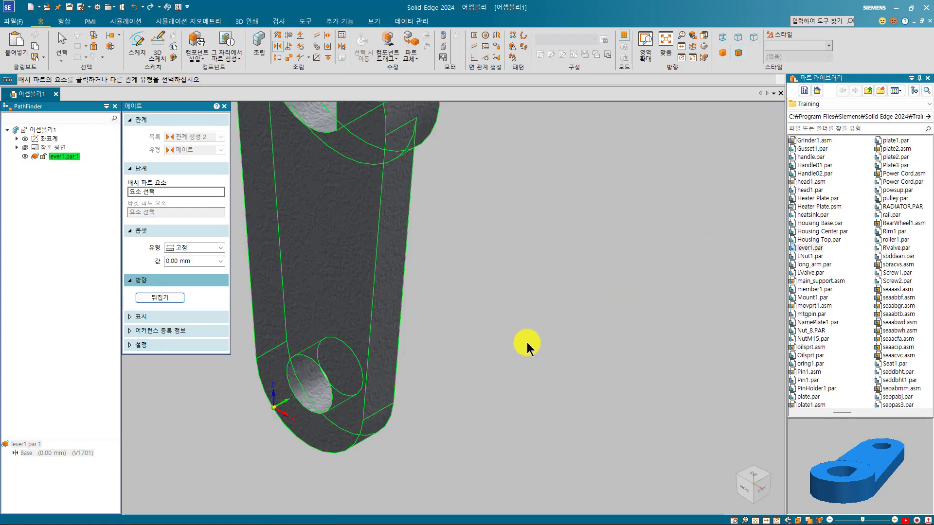
# Step: Axially align the lever's large D-shaped hole with the base coordinate system's Y axis, leaving rotation unlocked
pyautogui.click(289, 36)
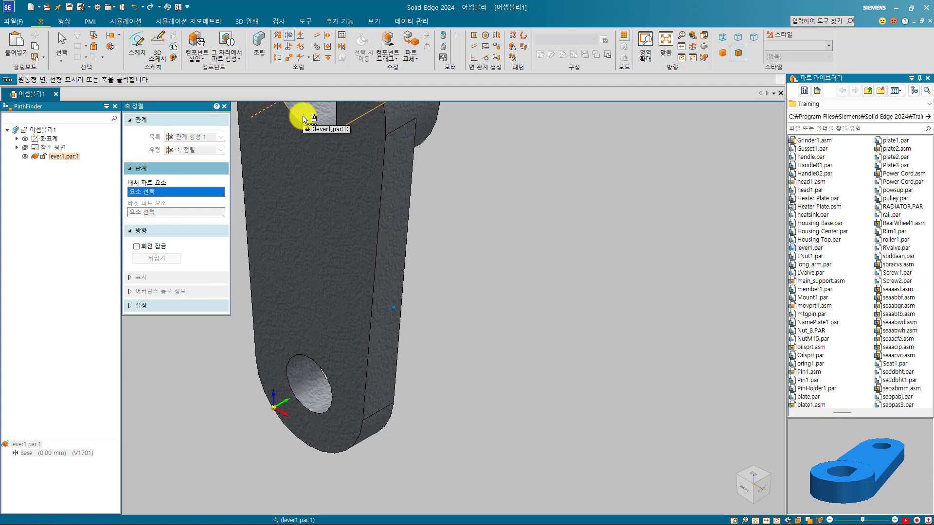
pyautogui.scroll(-3, 303, 116)
pyautogui.click(358, 183)
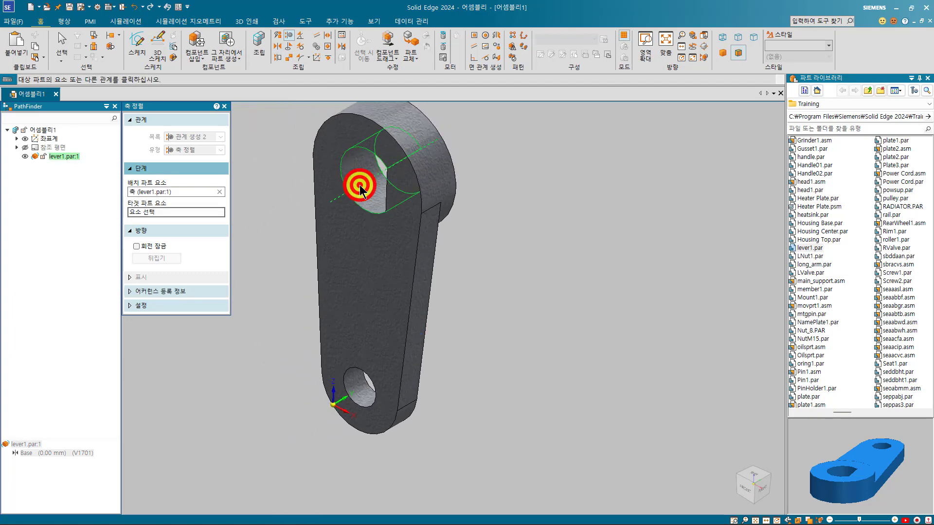
pyautogui.click(341, 398)
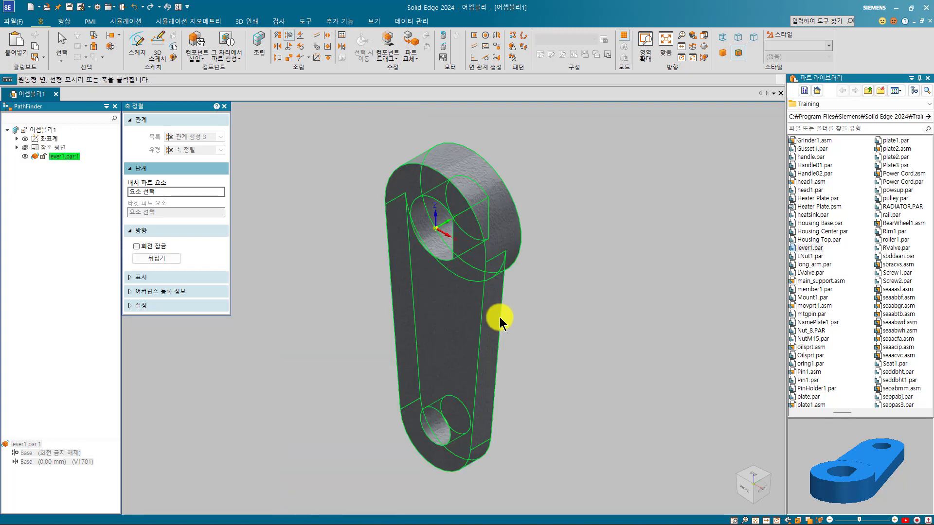
pyautogui.press('Escape')
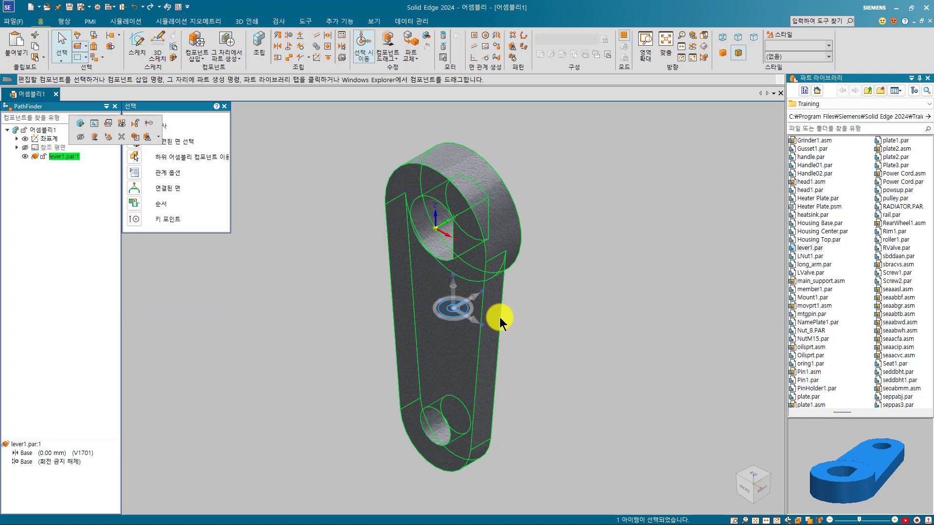
# Step: Start an assembly sketch on the XZ plane and draw a vertical line about 37 mm long upward from the origin
pyautogui.click(135, 44)
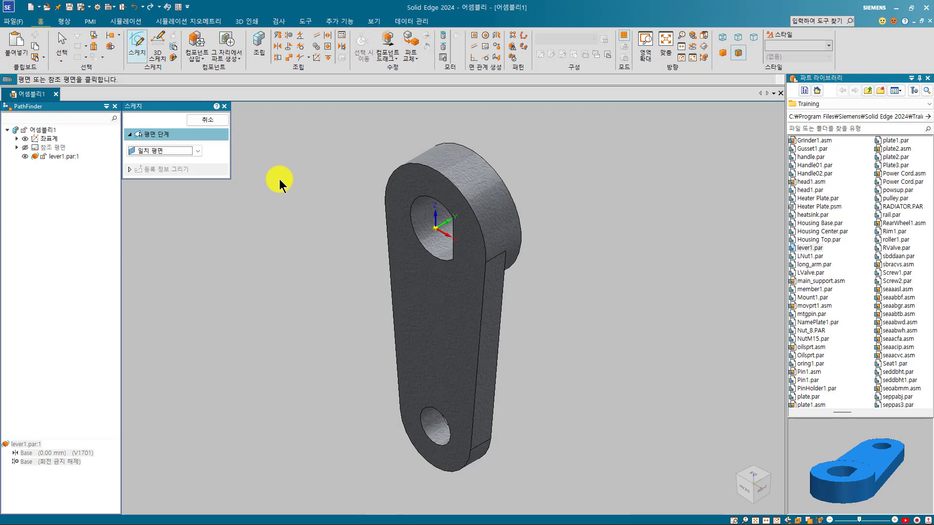
pyautogui.click(443, 229)
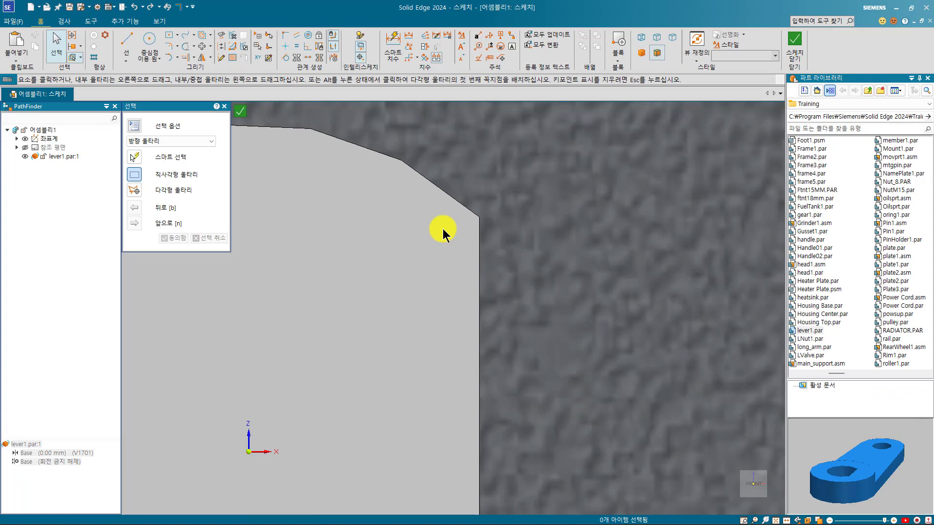
pyautogui.scroll(-5, 390, 281)
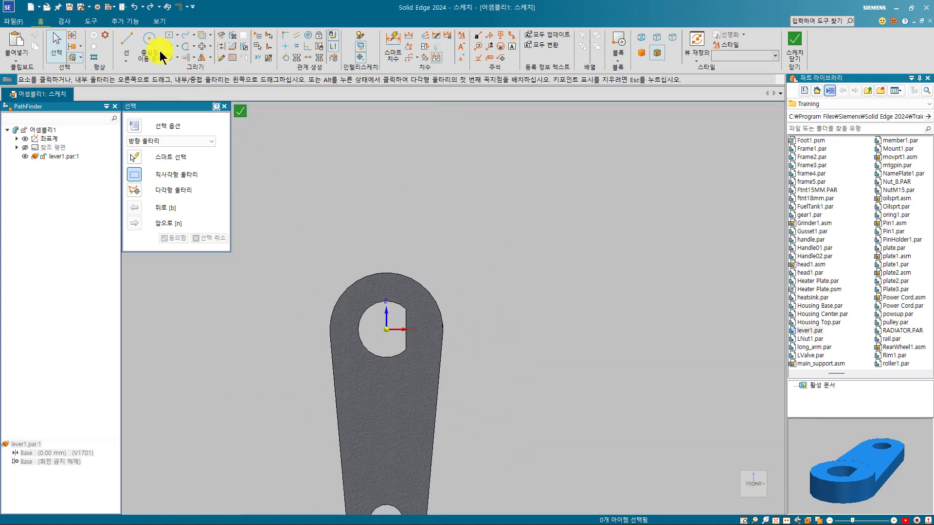
pyautogui.click(130, 39)
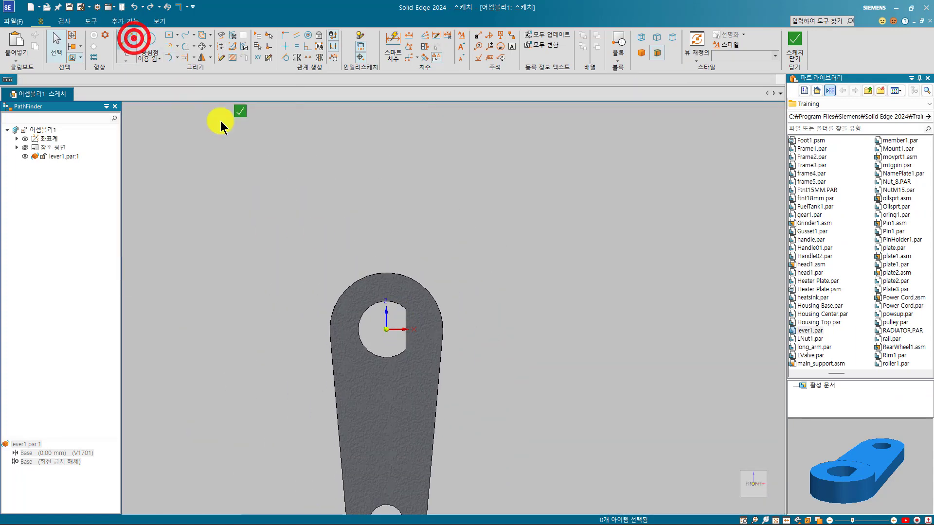
pyautogui.click(387, 330)
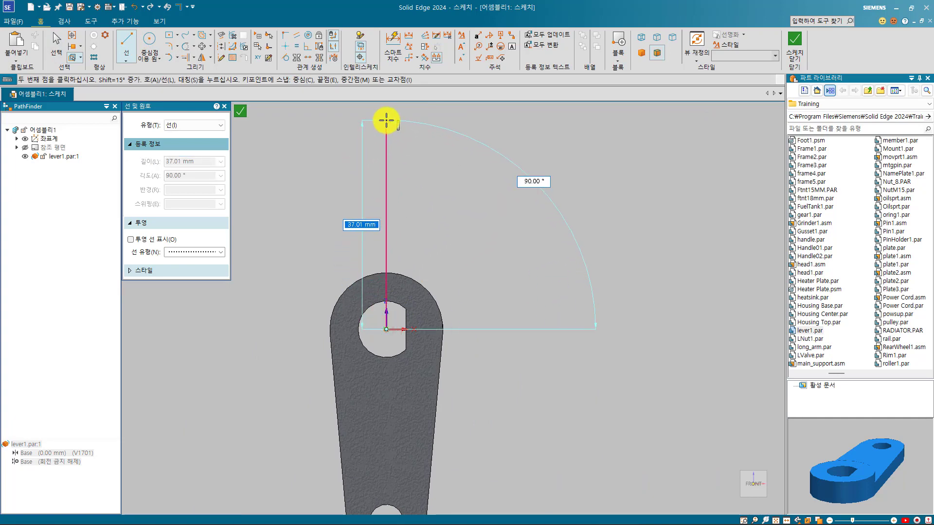
pyautogui.click(387, 119)
pyautogui.rightClick(448, 177)
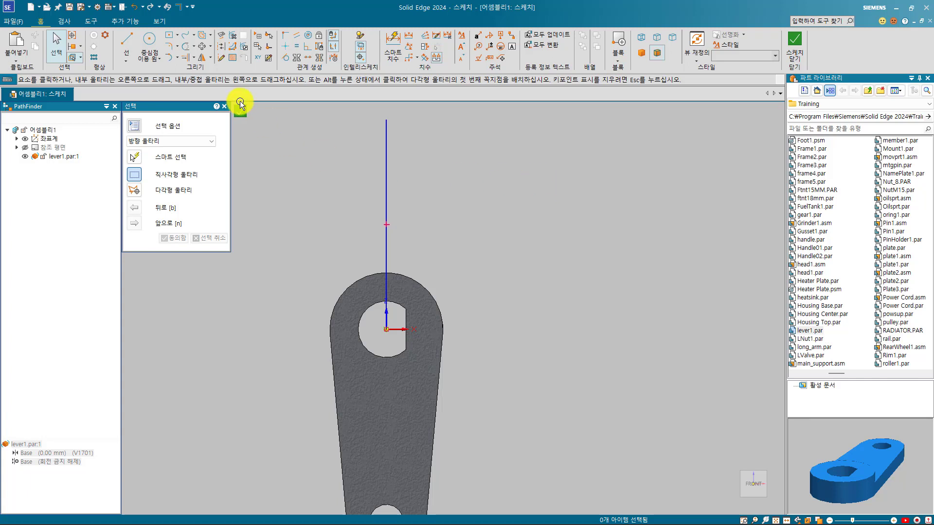
# Step: Draw a freehand closed curve through five points beside the vertical line, above and away from the lever, and close the sketch
pyautogui.click(184, 34)
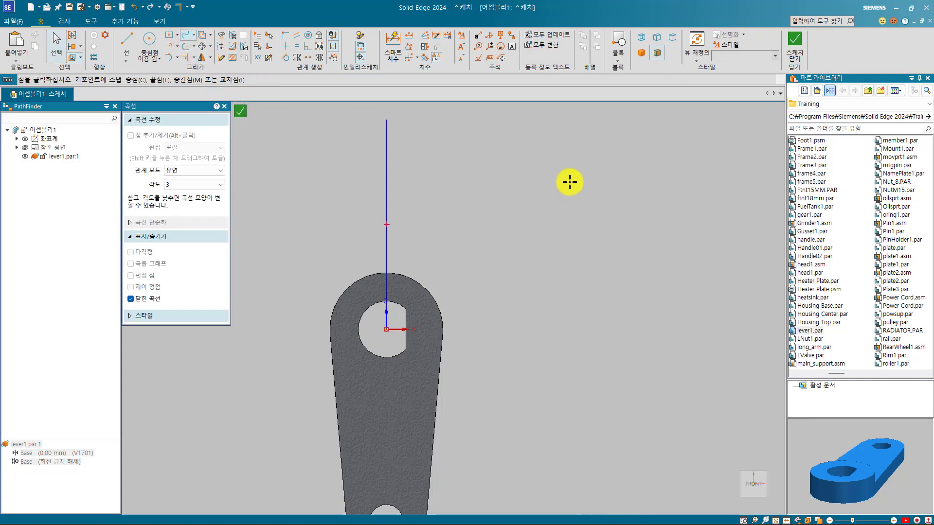
pyautogui.click(560, 162)
pyautogui.click(620, 128)
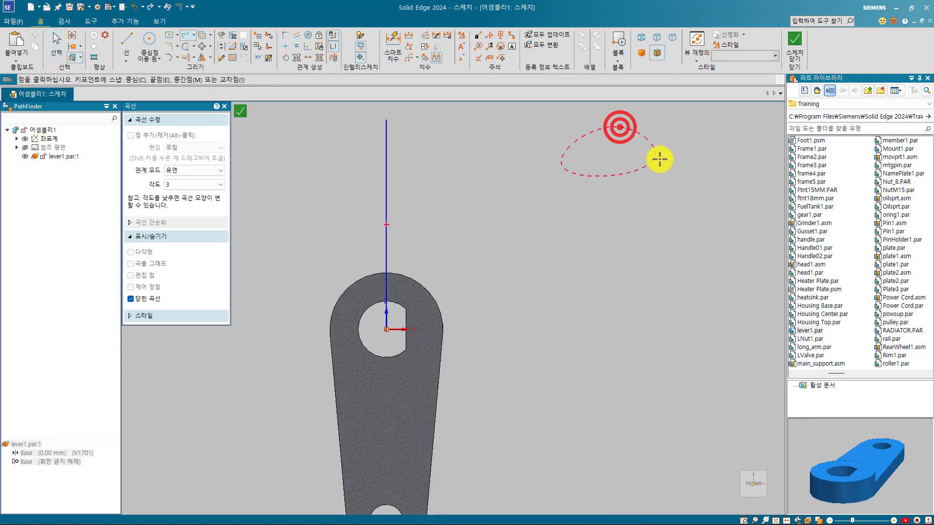
pyautogui.click(694, 180)
pyautogui.click(632, 259)
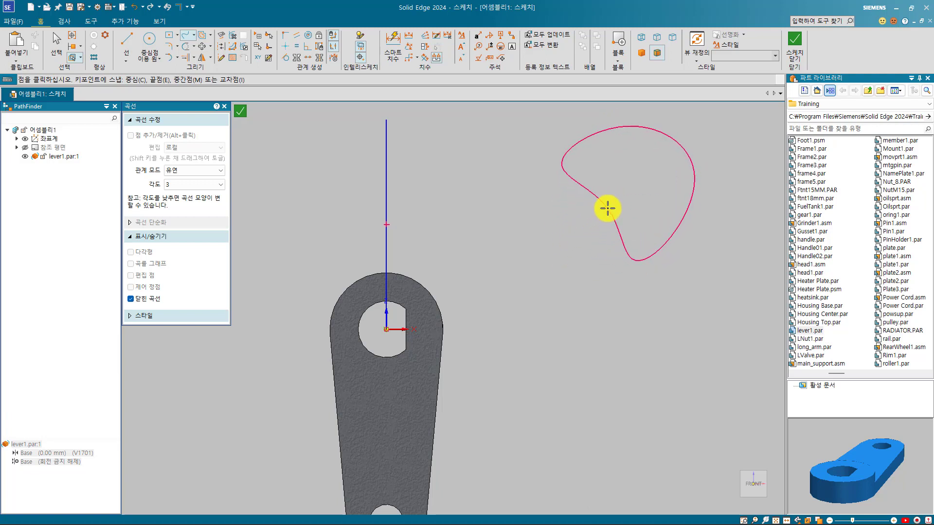
pyautogui.moveTo(608, 208); pyautogui.dragTo(197, 333)
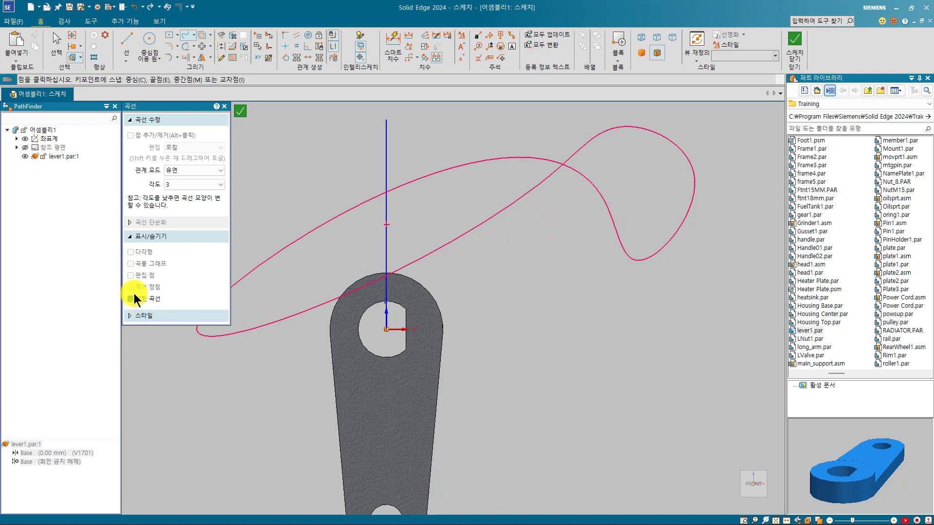
pyautogui.click(130, 298)
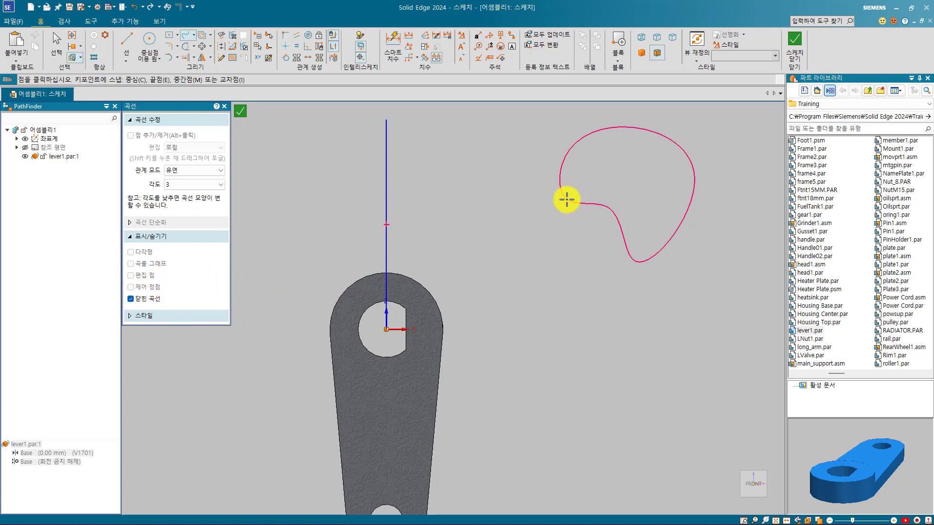
pyautogui.moveTo(566, 200); pyautogui.dragTo(554, 191)
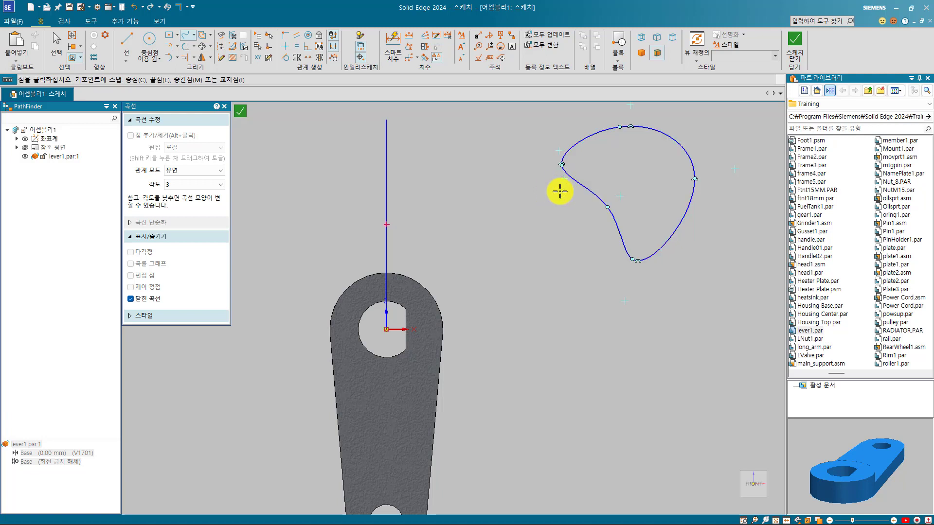
pyautogui.click(796, 48)
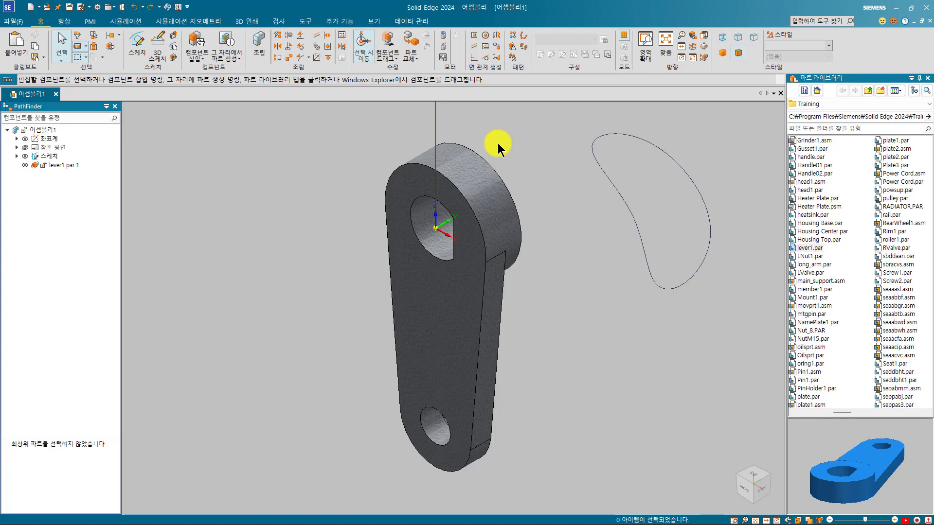
# Step: Suppress the lever's axial align relationship to the base
pyautogui.click(461, 220)
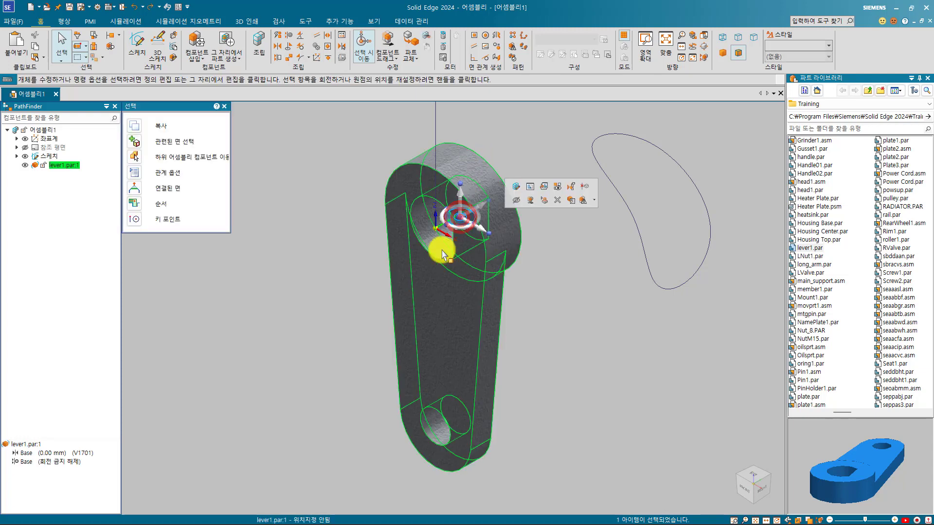
pyautogui.click(42, 464)
pyautogui.rightClick(42, 464)
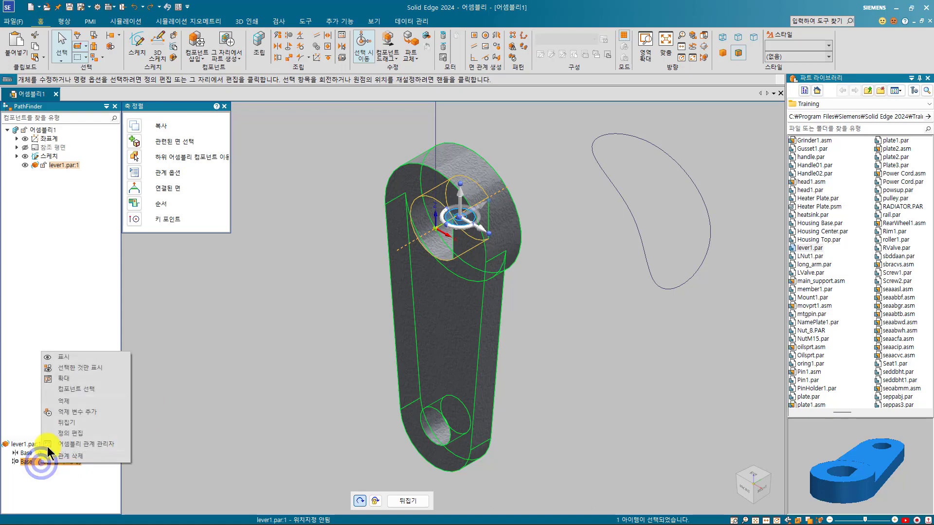
pyautogui.click(83, 404)
# Step: Test the lever's remaining freedom by moving it freely with Drag Component, and reset it to its starting position
pyautogui.click(393, 44)
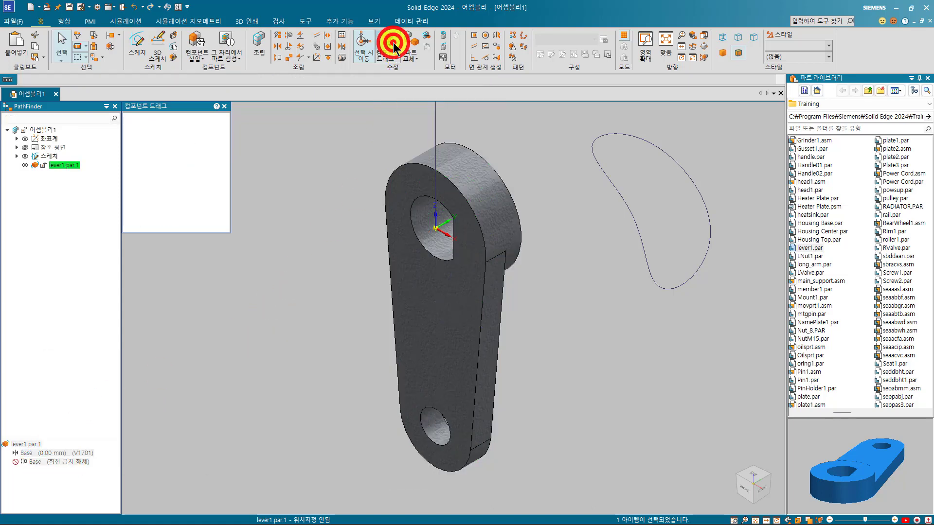
pyautogui.moveTo(479, 248)
pyautogui.mouseDown()
pyautogui.moveTo(438, 297)
pyautogui.moveTo(463, 188)
pyautogui.moveTo(523, 259)
pyautogui.moveTo(509, 280)
pyautogui.moveTo(456, 225)
pyautogui.moveTo(511, 241)
pyautogui.mouseUp()
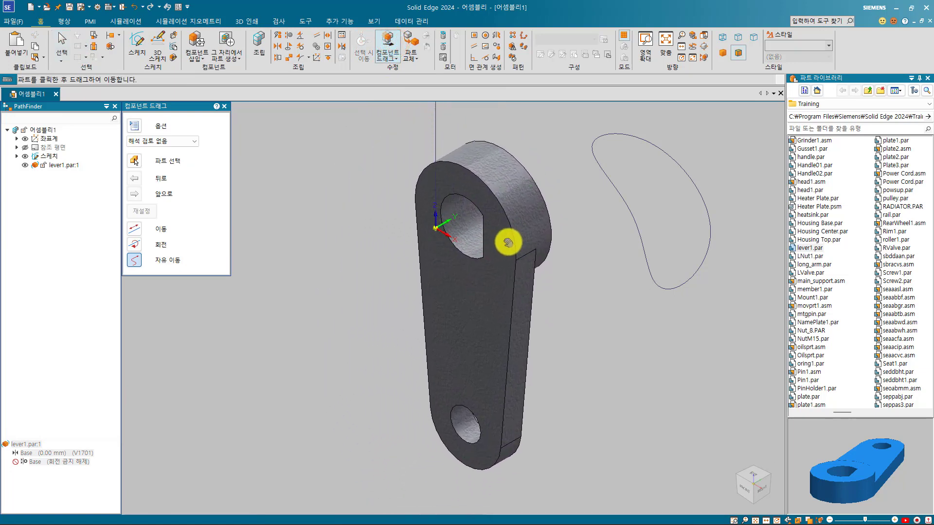
pyautogui.click(153, 214)
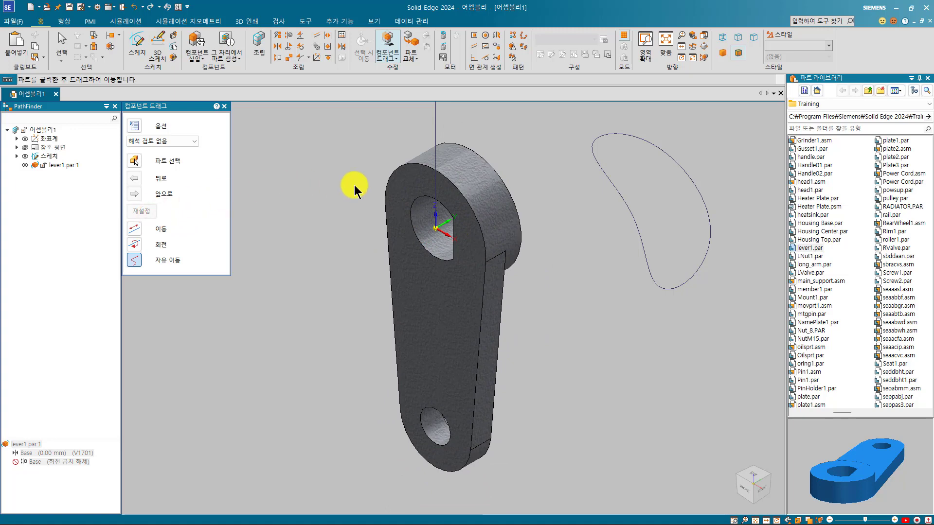
pyautogui.press('Escape')
# Step: Add a floating Path relationship between the axis of the lever's large D-shaped hole and the closed sketch curve
pyautogui.click(295, 57)
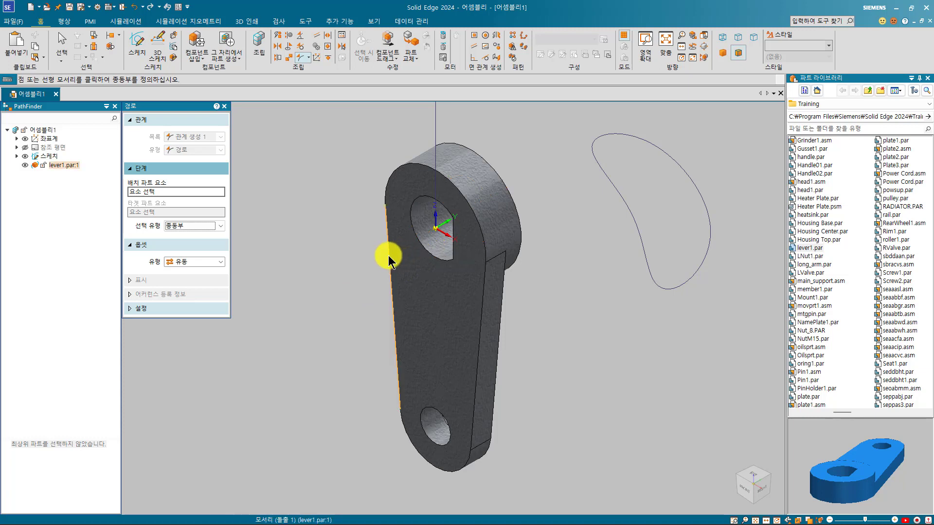
pyautogui.click(431, 246)
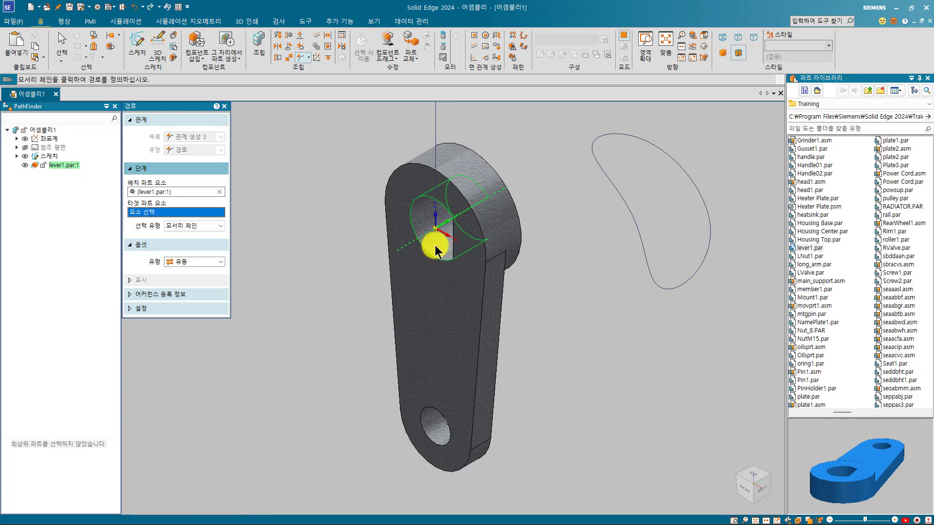
pyautogui.click(624, 196)
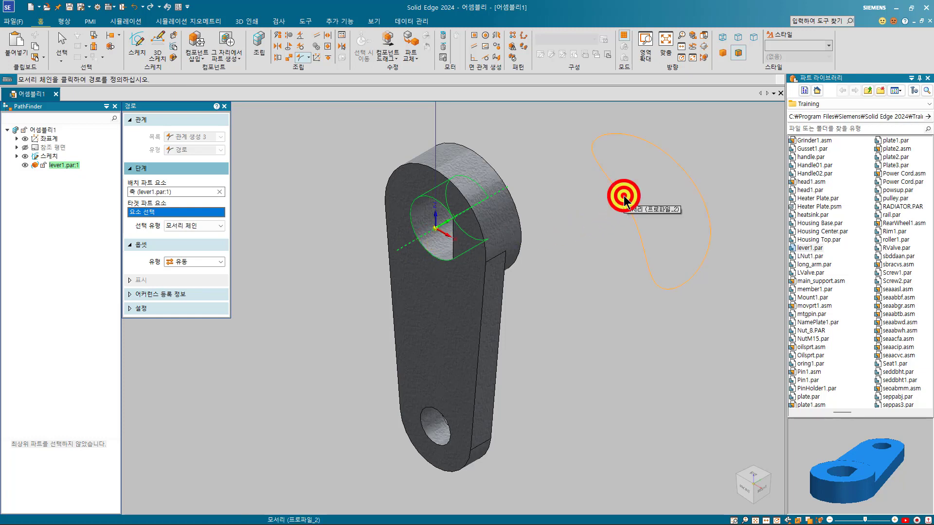
pyautogui.rightClick(606, 277)
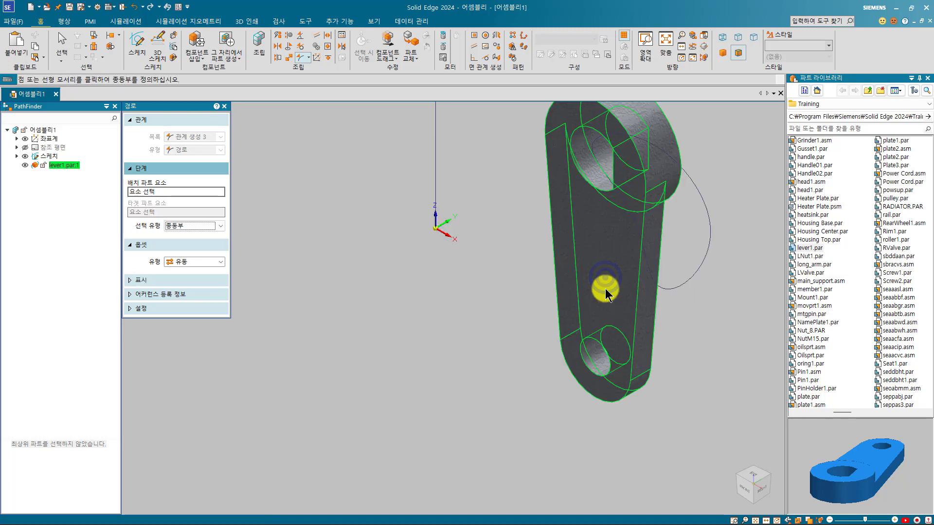
pyautogui.press('Escape')
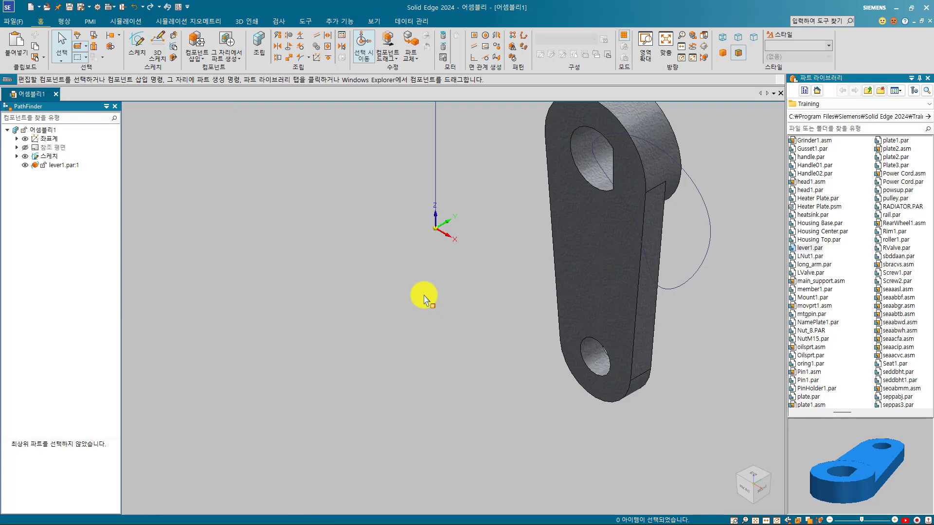
# Step: Test the lever's travel along the closed curve from the front with Drag Component, and reset its position
pyautogui.hotkey('ctrl', 'f')
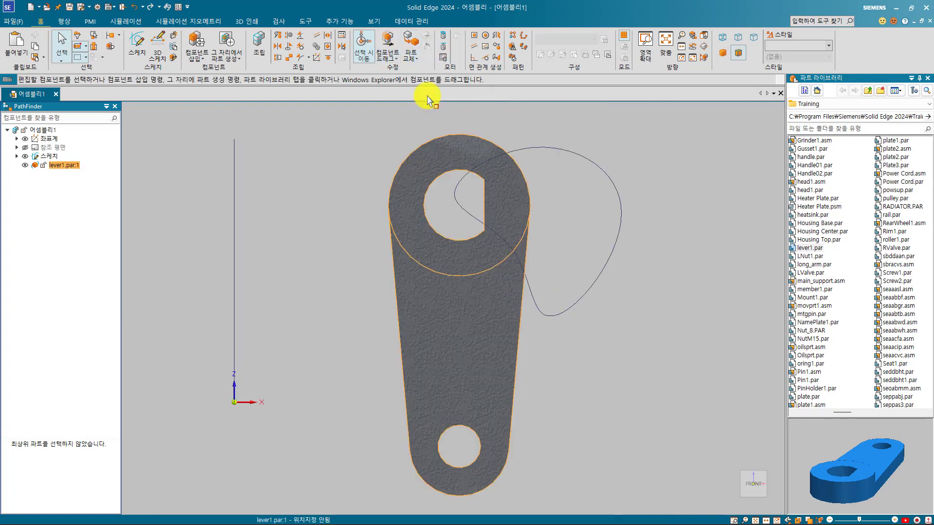
pyautogui.click(387, 48)
pyautogui.moveTo(453, 329)
pyautogui.mouseDown()
pyautogui.moveTo(453, 270)
pyautogui.moveTo(594, 250)
pyautogui.moveTo(570, 246)
pyautogui.moveTo(620, 154)
pyautogui.moveTo(655, 200)
pyautogui.moveTo(646, 288)
pyautogui.moveTo(617, 372)
pyautogui.moveTo(586, 357)
pyautogui.moveTo(486, 387)
pyautogui.moveTo(546, 258)
pyautogui.moveTo(473, 205)
pyautogui.moveTo(559, 168)
pyautogui.moveTo(619, 251)
pyautogui.mouseUp()
pyautogui.moveTo(559, 301); pyautogui.dragTo(254, 241)
pyautogui.click(142, 214)
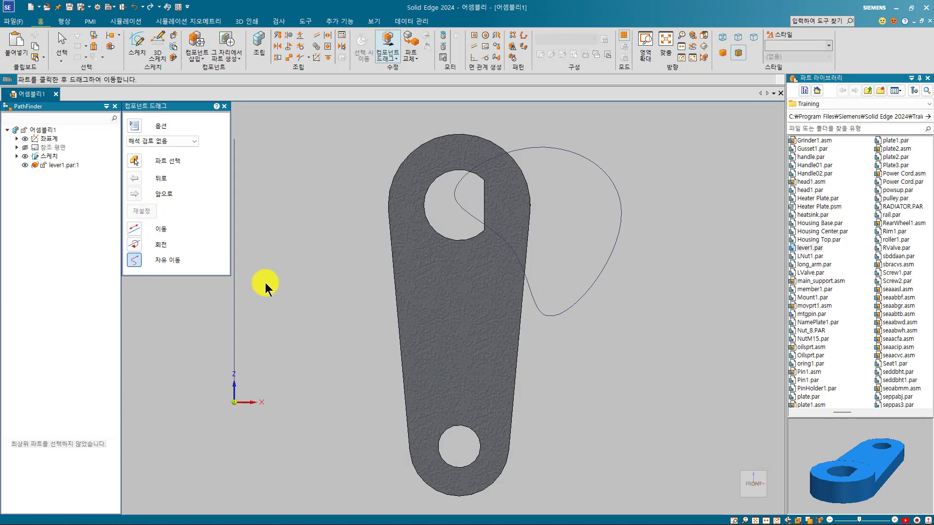
pyautogui.hotkey('ctrl', 'i')
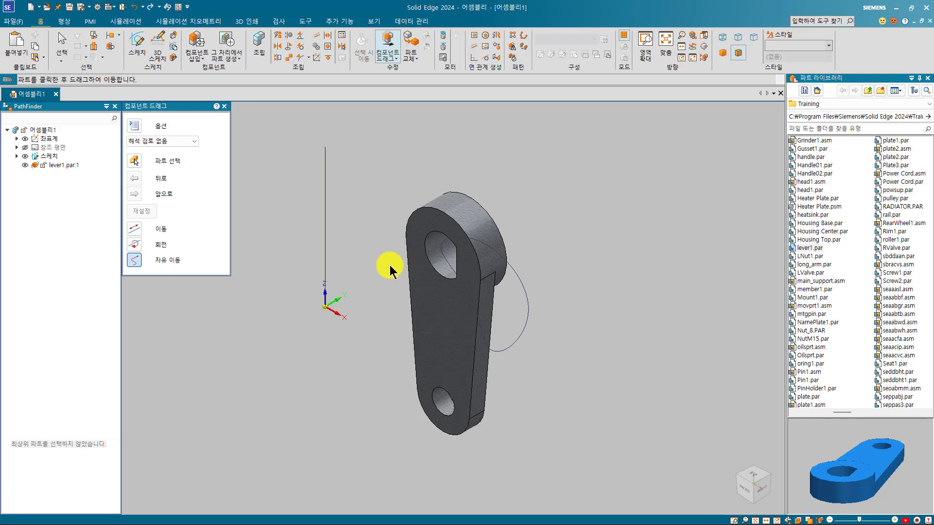
pyautogui.press('Escape')
# Step: Delete the lever's path relationship to the sketch and unsuppress its axial align relationship to the base
pyautogui.click(408, 266)
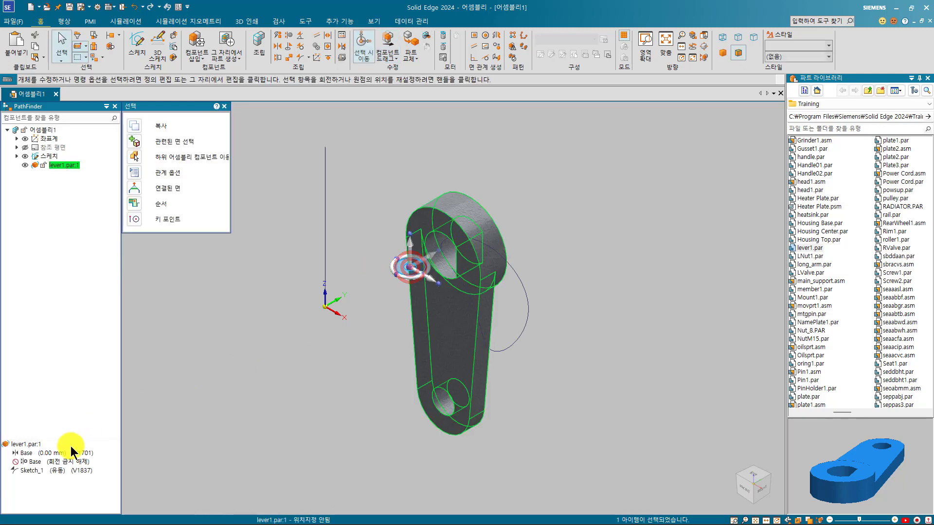
pyautogui.click(51, 470)
pyautogui.click(49, 462)
pyautogui.rightClick(49, 462)
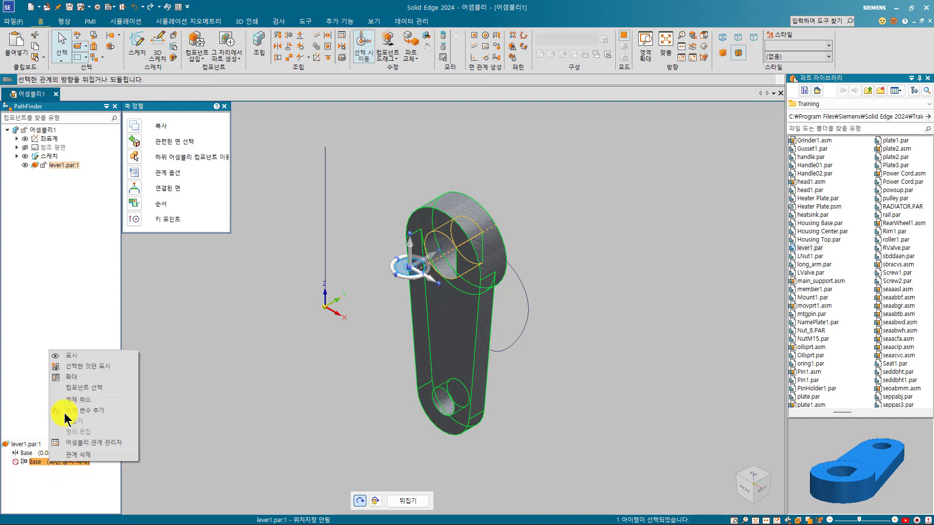
pyautogui.click(78, 400)
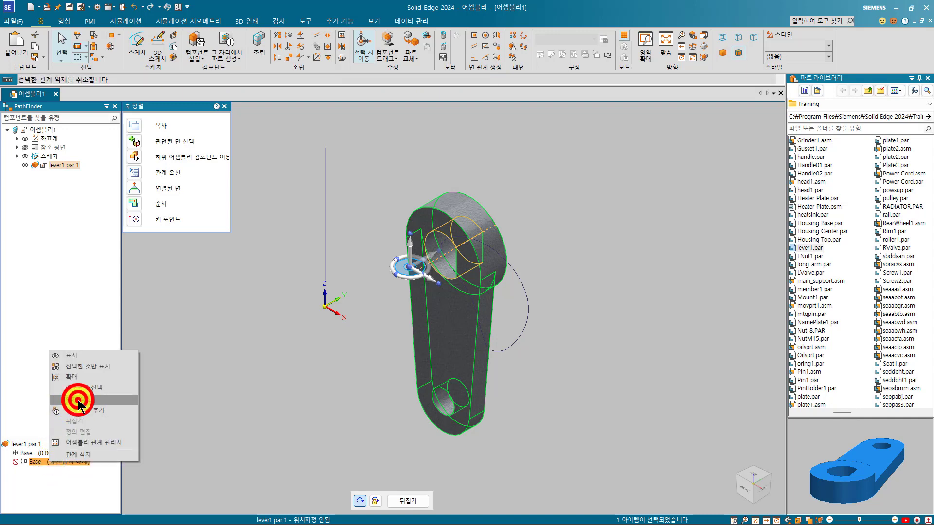
pyautogui.click(409, 201)
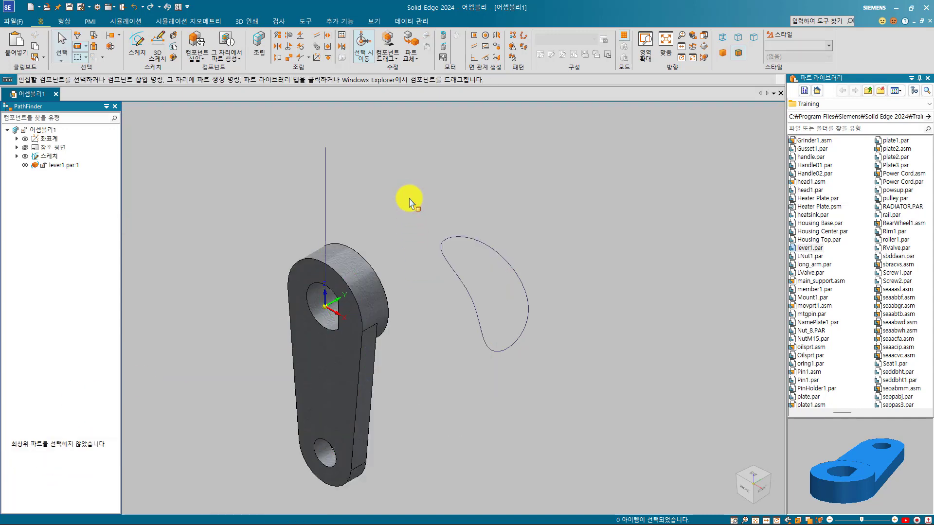
# Step: Insert the socket head screw seva06.par from the Training library folder, above the lever
pyautogui.scroll(-2, 410, 200)
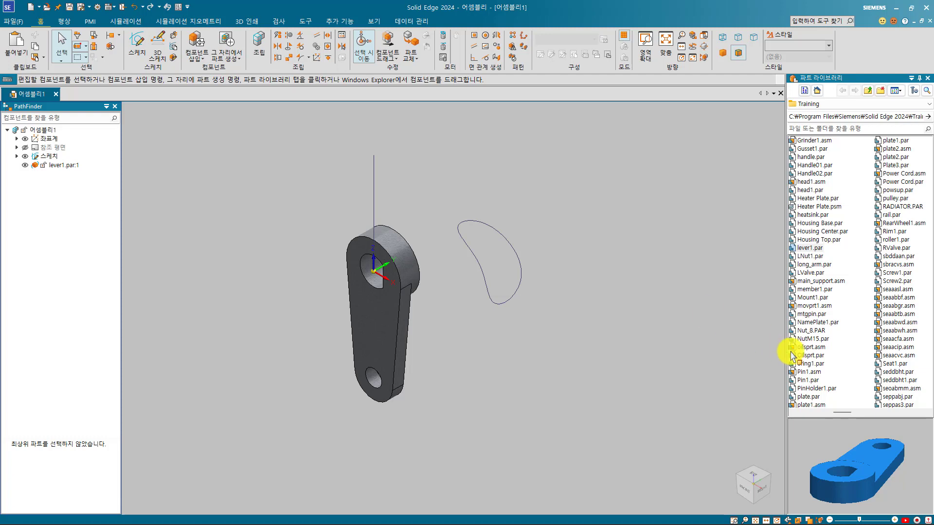
pyautogui.click(876, 331)
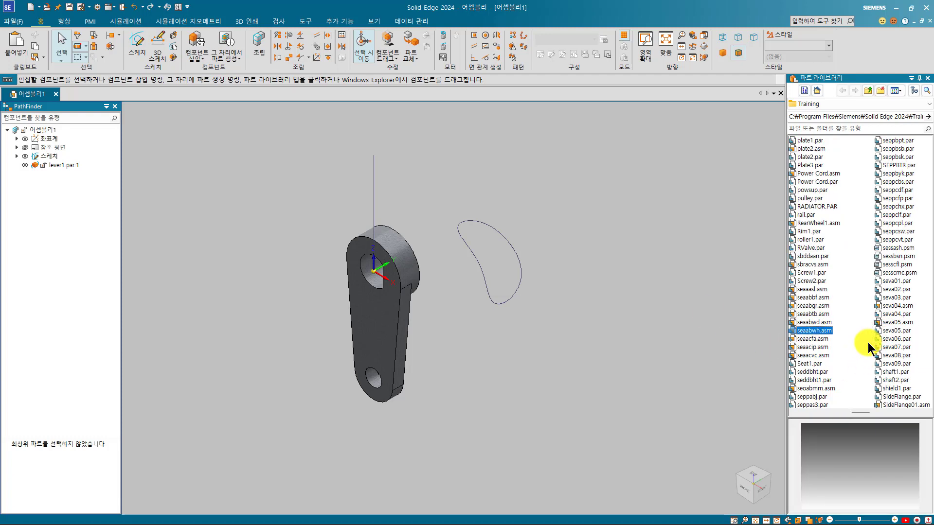
pyautogui.click(889, 338)
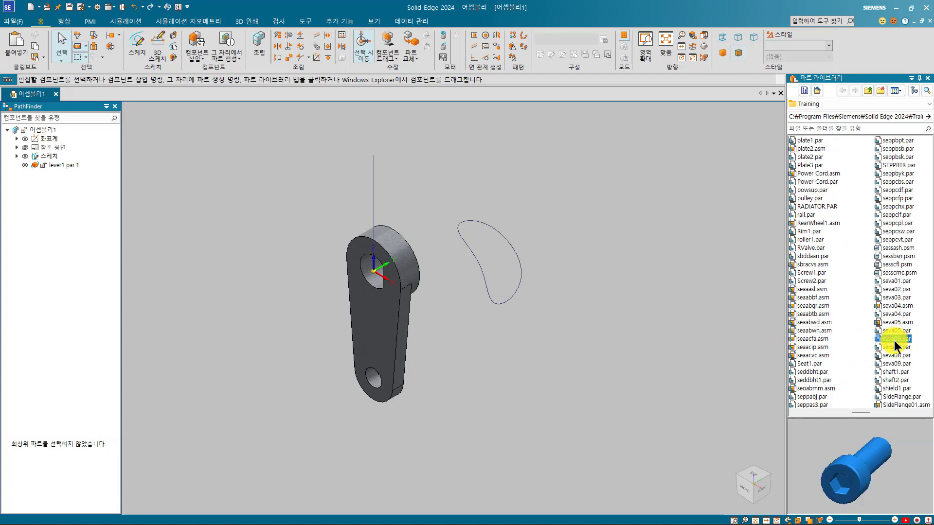
pyautogui.moveTo(894, 340); pyautogui.dragTo(480, 186)
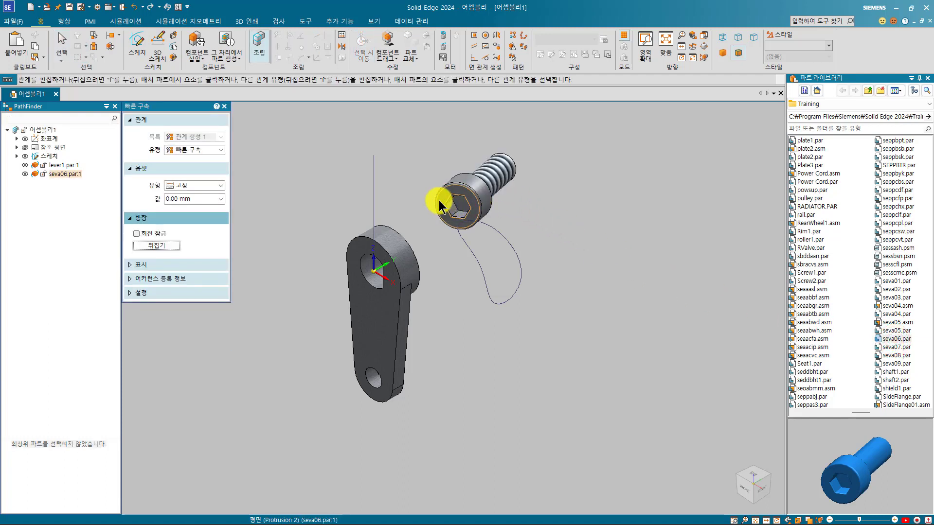
# Step: Mate the planar underside of the screw's head to the base XZ plane with a fixed 0.00 mm offset
pyautogui.rightClick(478, 190)
pyautogui.click(519, 210)
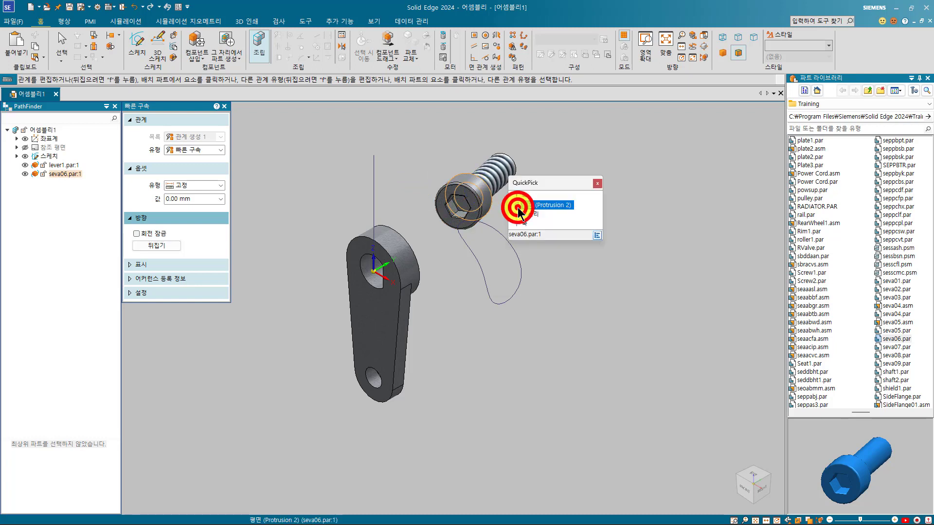
pyautogui.click(374, 271)
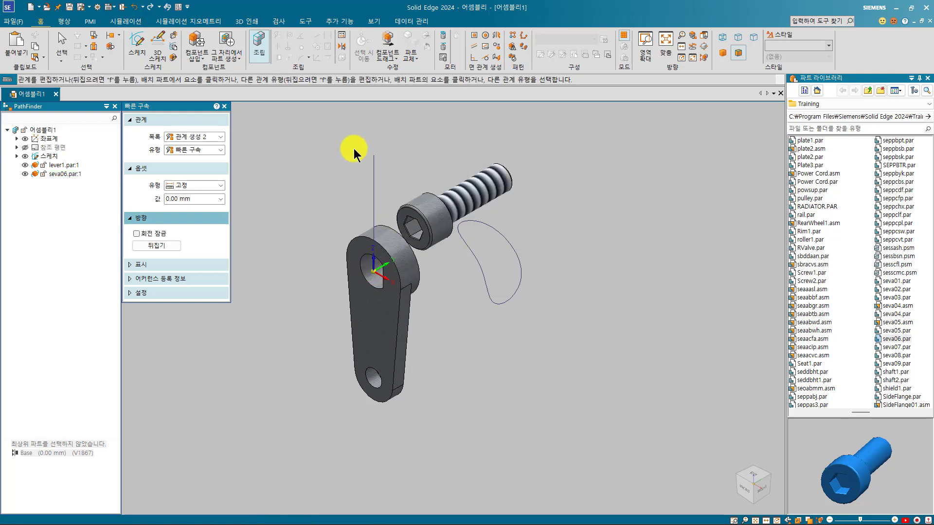
pyautogui.press('Escape')
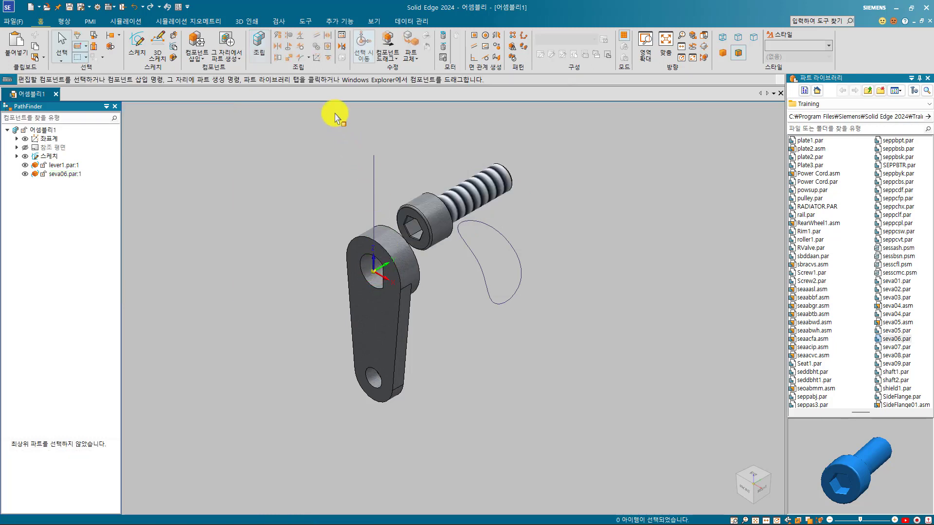
# Step: Add a floating Path relationship between the screw's shank axis and the vertical sketch line
pyautogui.click(299, 56)
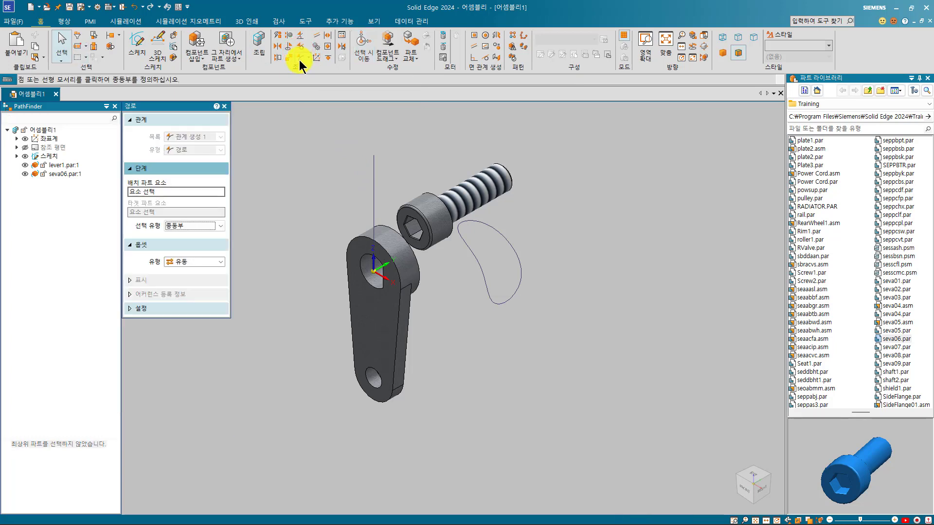
pyautogui.click(474, 195)
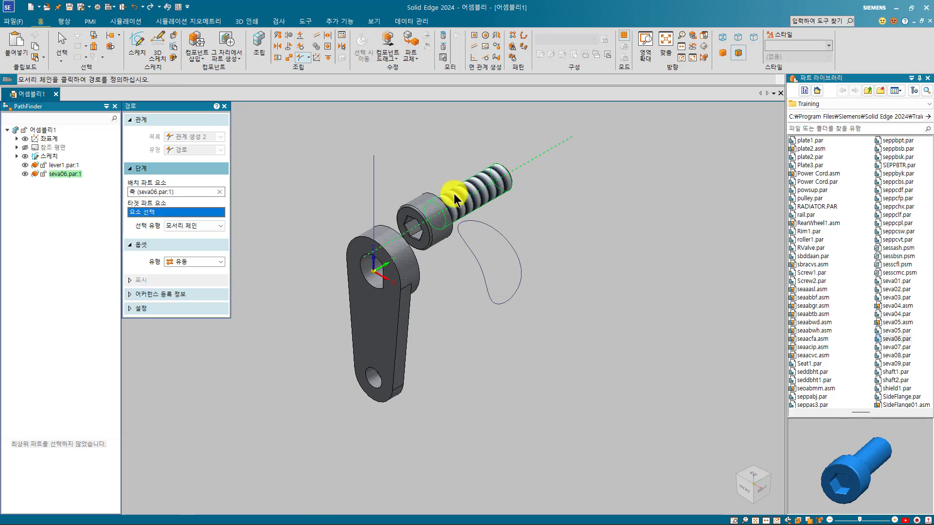
pyautogui.click(376, 185)
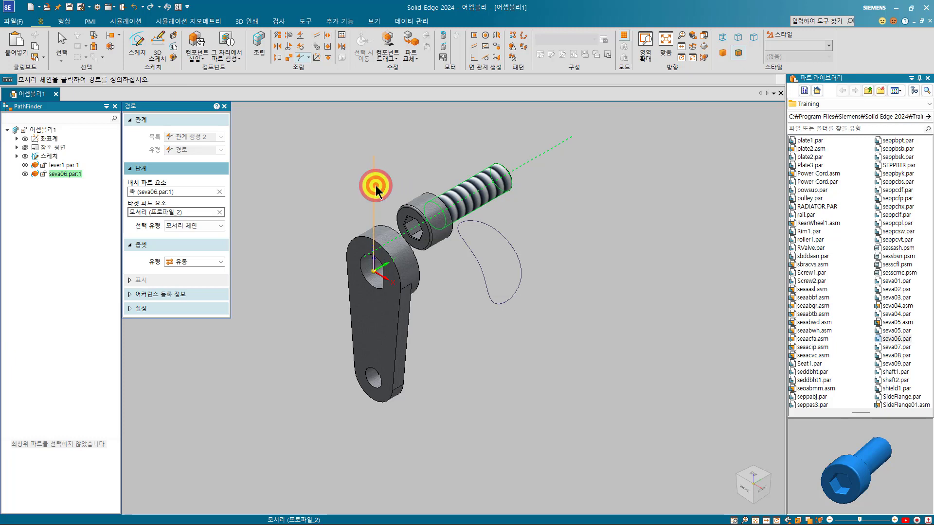
pyautogui.rightClick(414, 164)
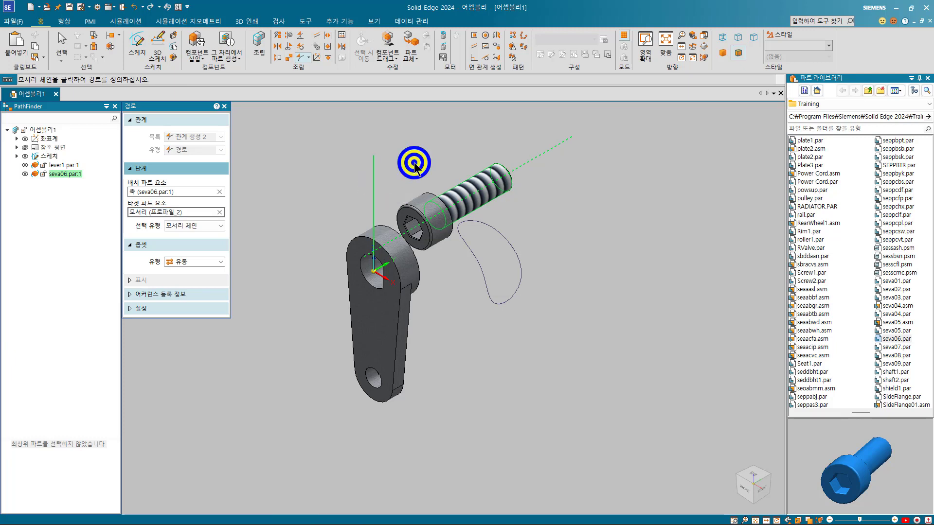
pyautogui.press('Escape')
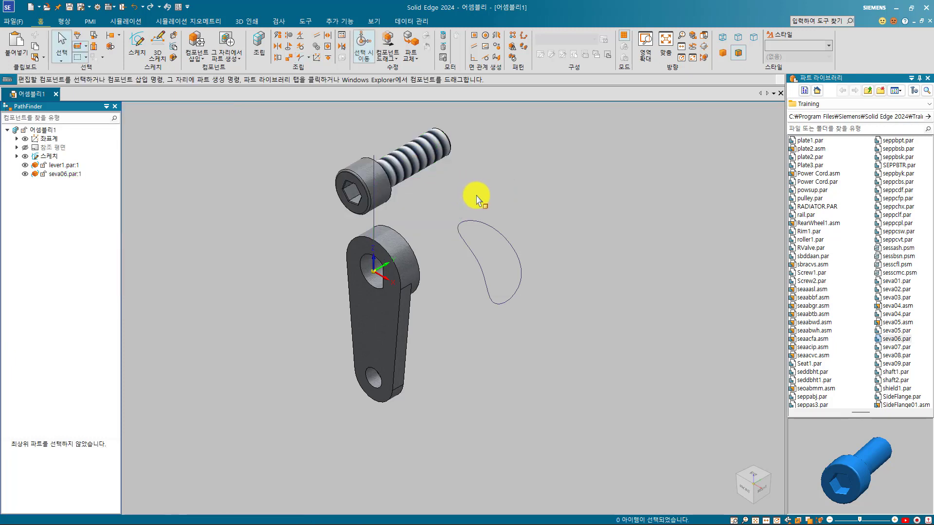
# Step: Edit the assembly sketch's profile and delete the freehand closed curve
pyautogui.hotkey('ctrl', 'f')
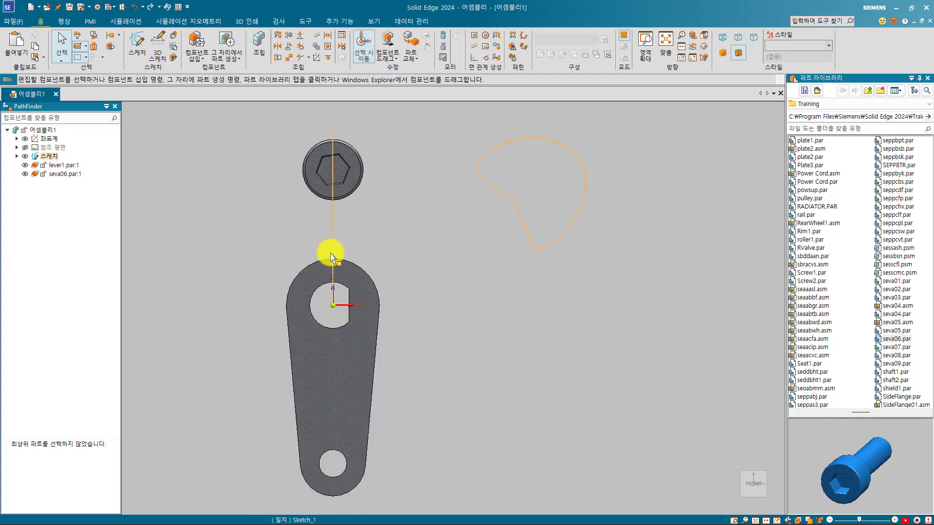
pyautogui.click(333, 232)
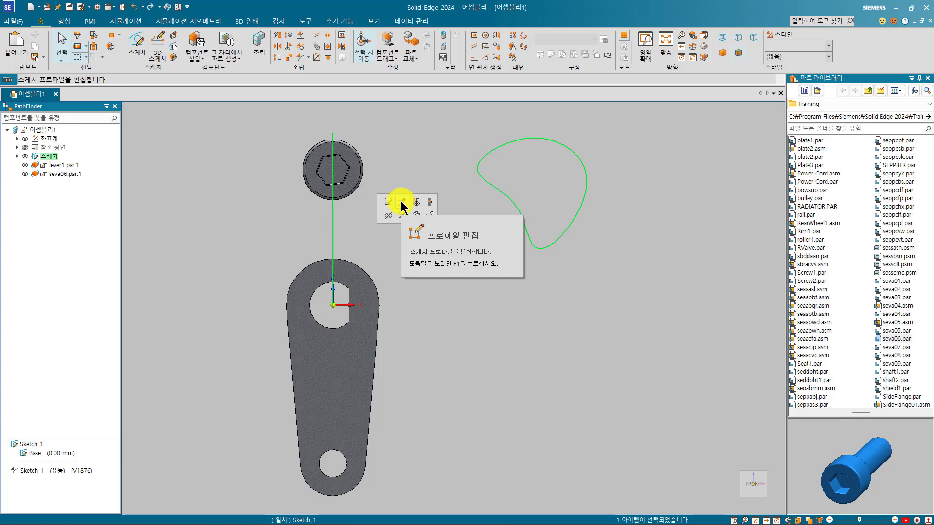
pyautogui.click(402, 203)
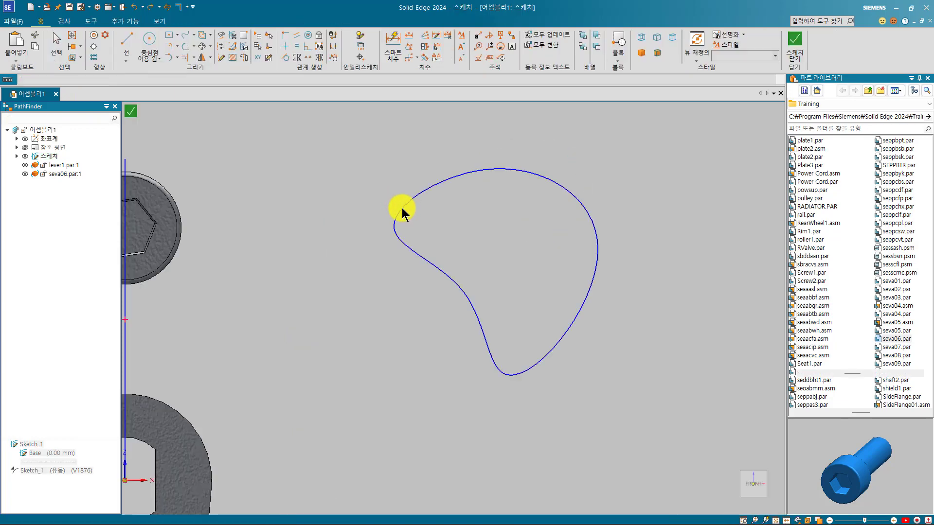
pyautogui.click(417, 252)
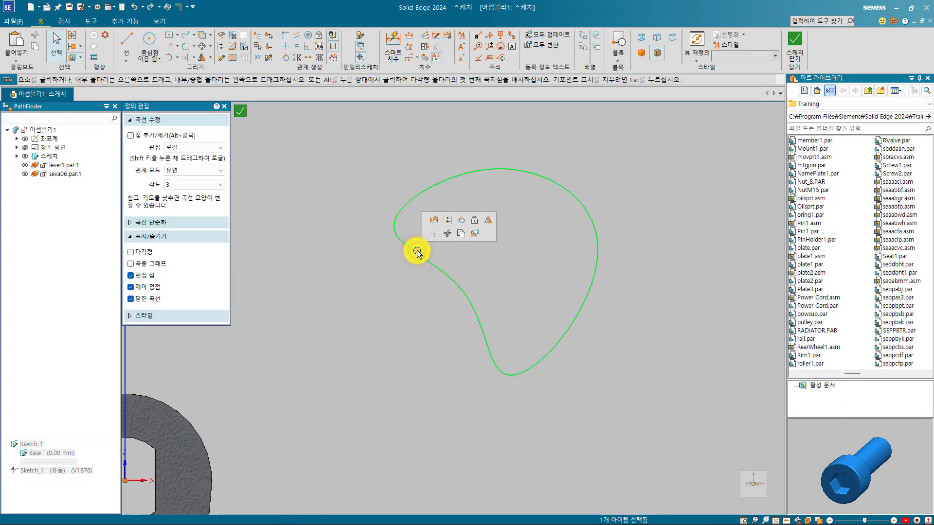
pyautogui.press('Delete')
# Step: Lengthen the vertical sketch line by stretching its upper end well above the screw
pyautogui.scroll(-6, 401, 255)
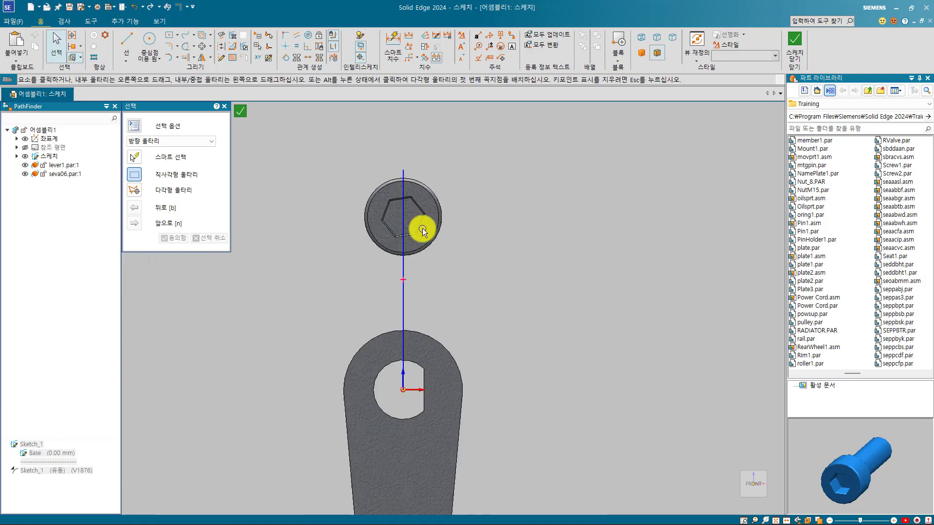
pyautogui.click(414, 208)
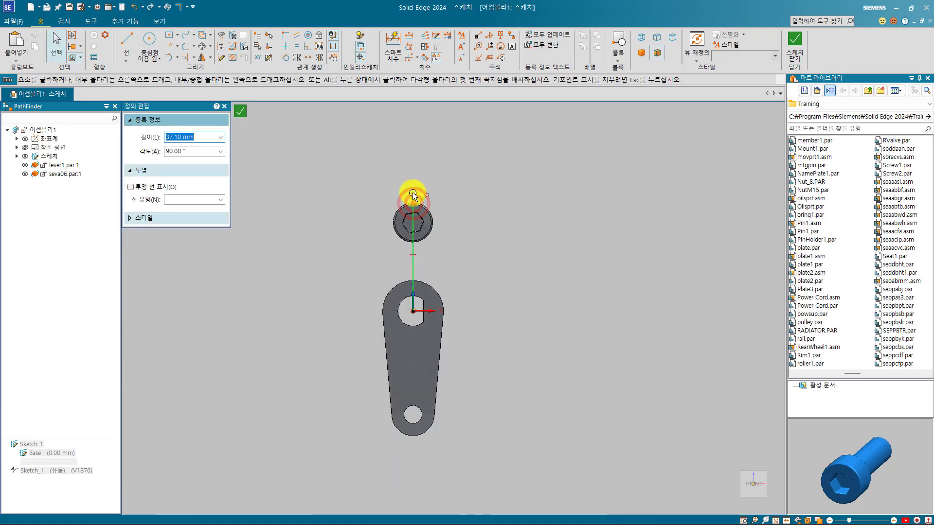
pyautogui.moveTo(413, 196); pyautogui.dragTo(415, 110)
pyautogui.click(538, 251)
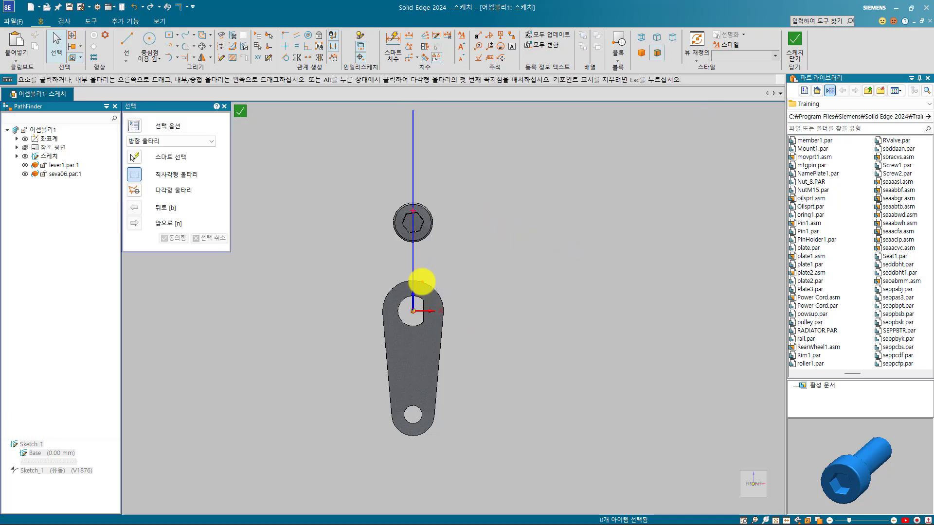
pyautogui.click(413, 278)
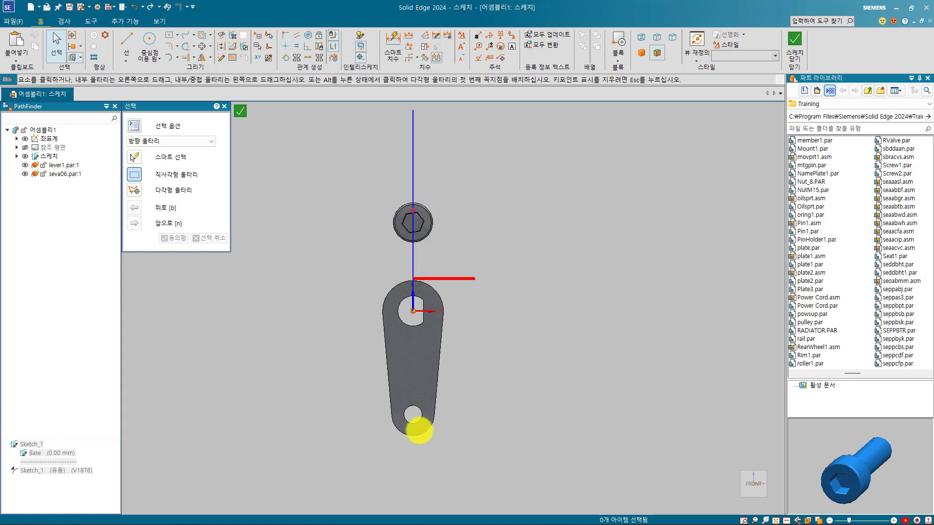
pyautogui.click(413, 436)
pyautogui.click(432, 237)
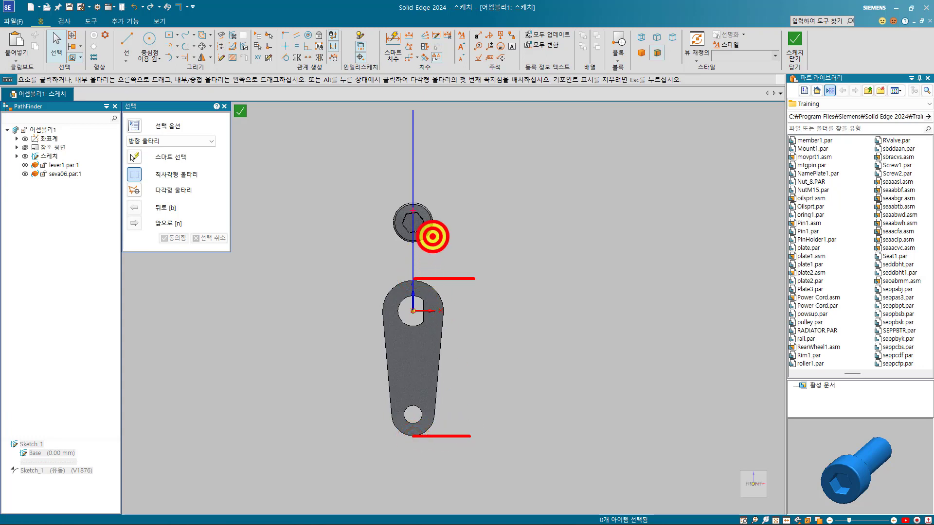
pyautogui.moveTo(406, 173); pyautogui.dragTo(427, 212)
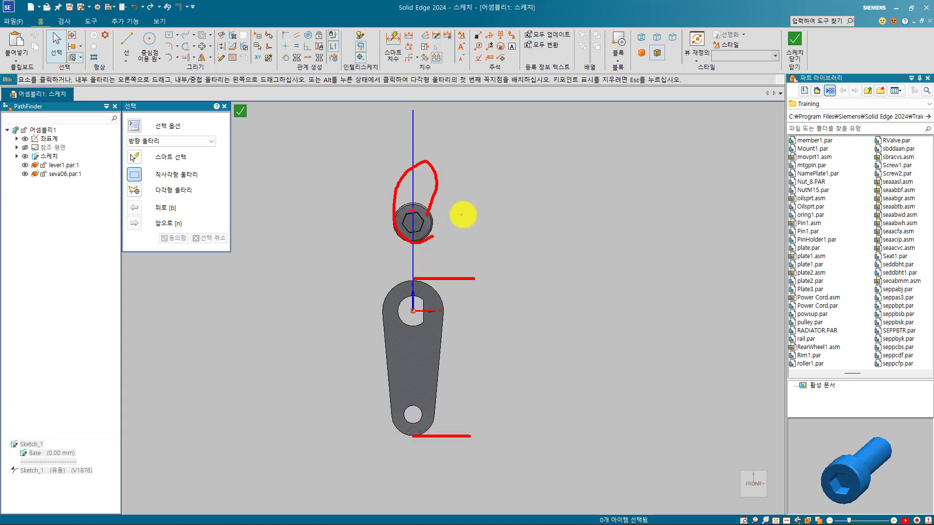
# Step: Finish the sketch edit and move the screw along the vertical path line with Drag Component
pyautogui.click(794, 46)
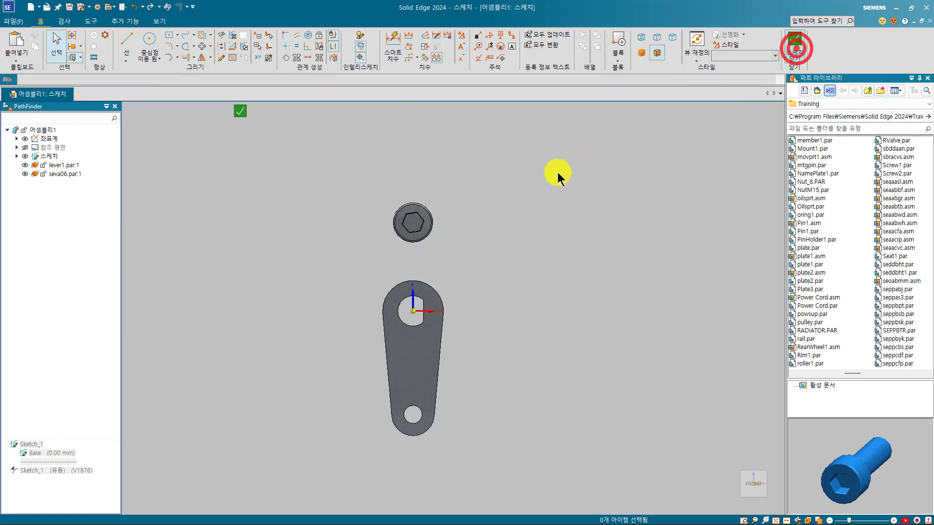
pyautogui.click(441, 205)
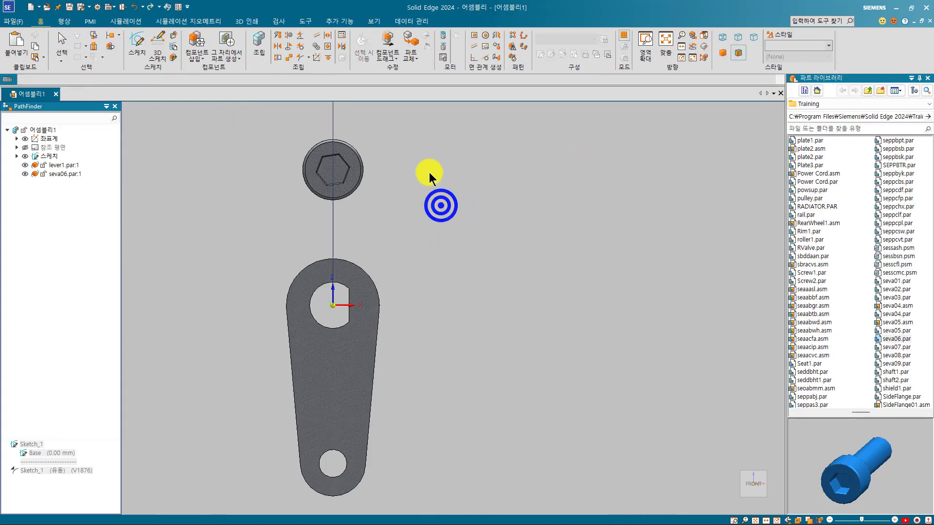
pyautogui.click(396, 48)
pyautogui.scroll(-1, 430, 253)
pyautogui.keyDown('shift'); pyautogui.moveTo(430, 253); pyautogui.dragTo(500, 359, button='middle'); pyautogui.keyUp('shift')
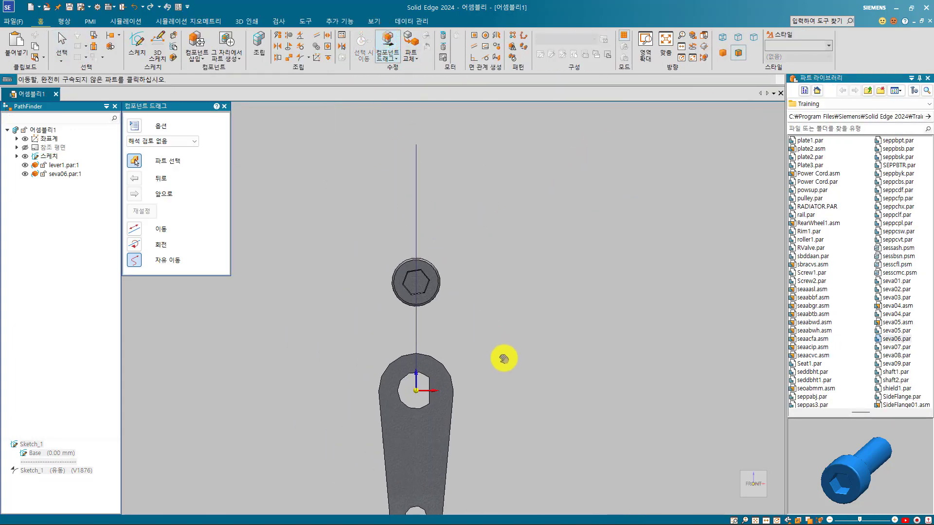
pyautogui.moveTo(446, 300)
pyautogui.mouseDown()
pyautogui.moveTo(434, 215)
pyautogui.moveTo(431, 371)
pyautogui.moveTo(445, 142)
pyautogui.moveTo(446, 283)
pyautogui.mouseUp()
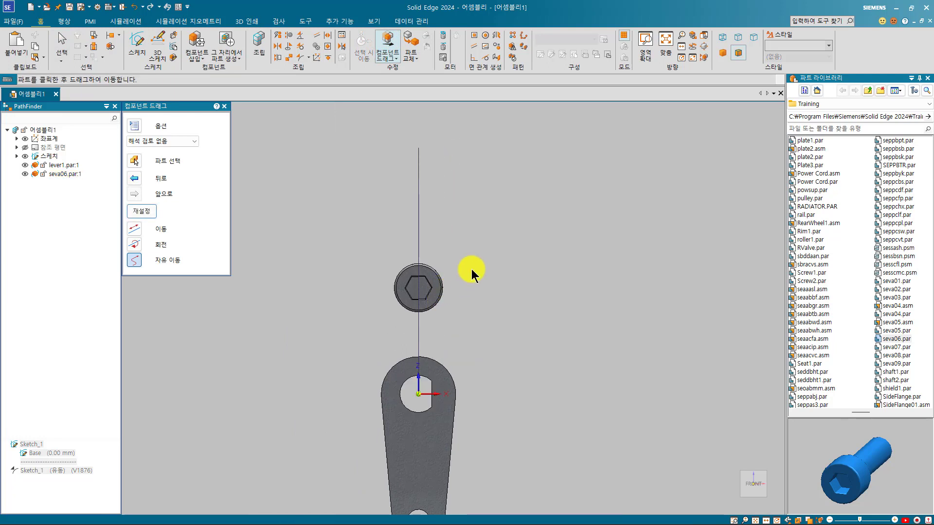
pyautogui.click(308, 57)
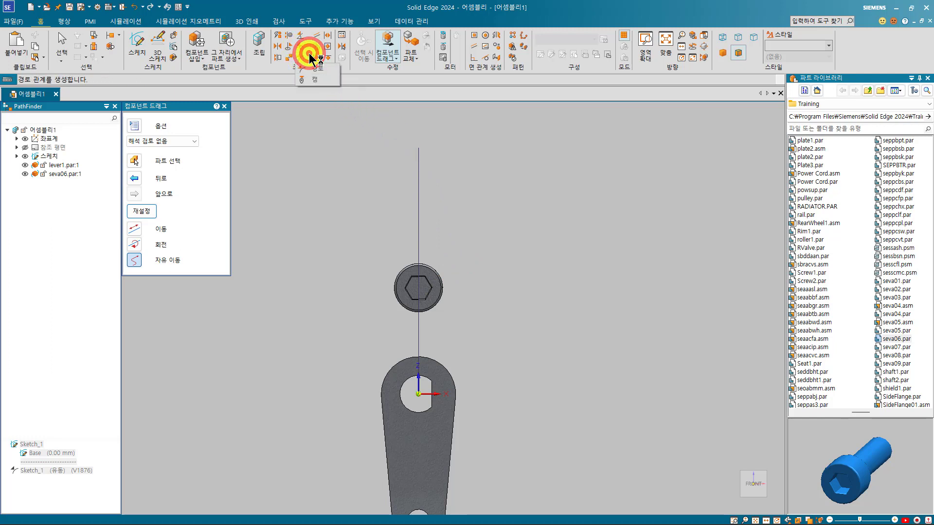
pyautogui.click(311, 79)
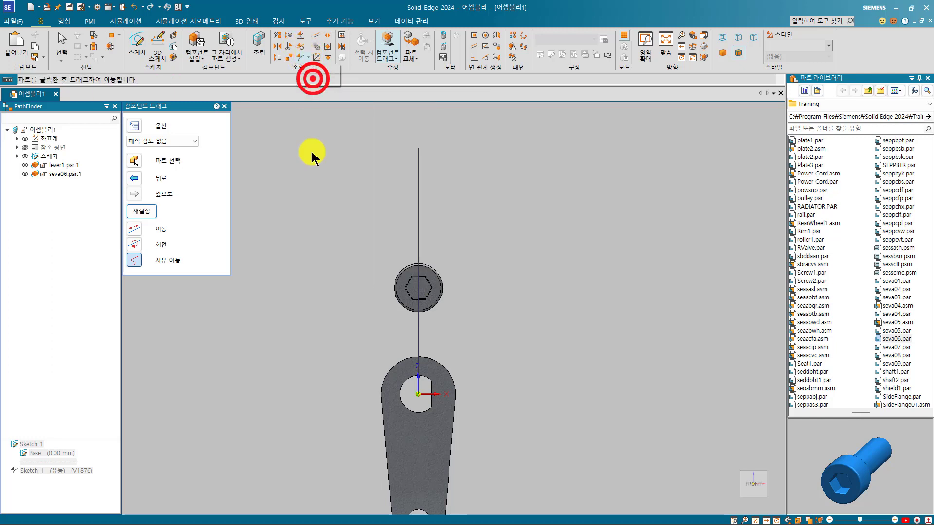
pyautogui.rightClick(317, 204)
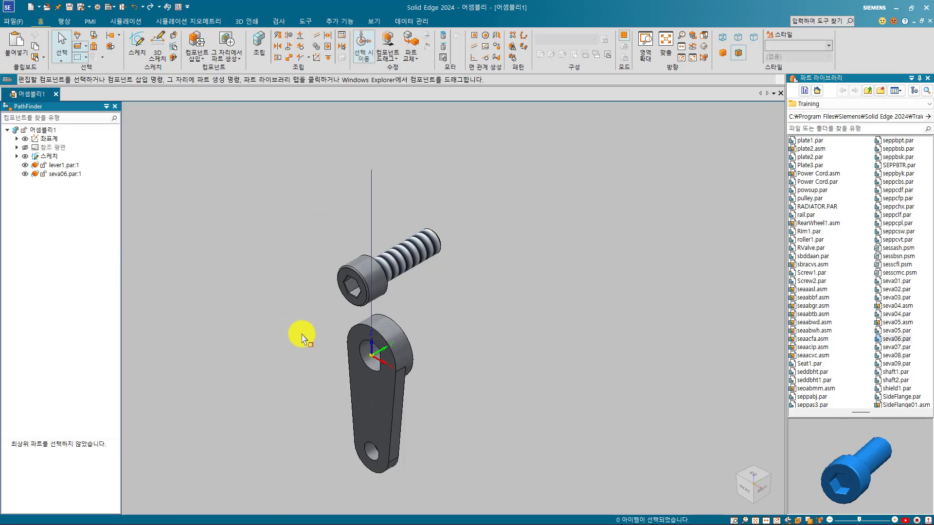
# Step: Open lever1.par for in-place editing, saving the assembly as 어셈블리1.asm in the Training folder
pyautogui.doubleClick(382, 412)
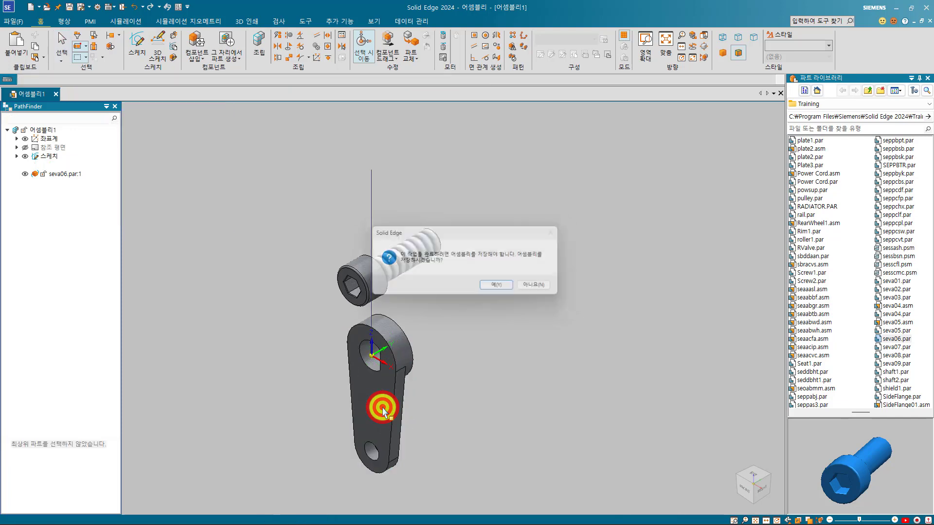
pyautogui.click(497, 290)
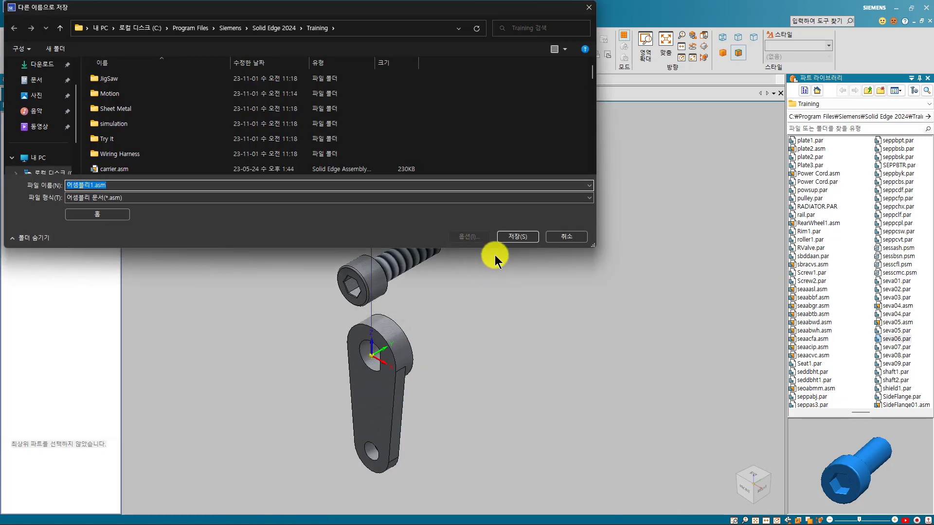
pyautogui.click(531, 233)
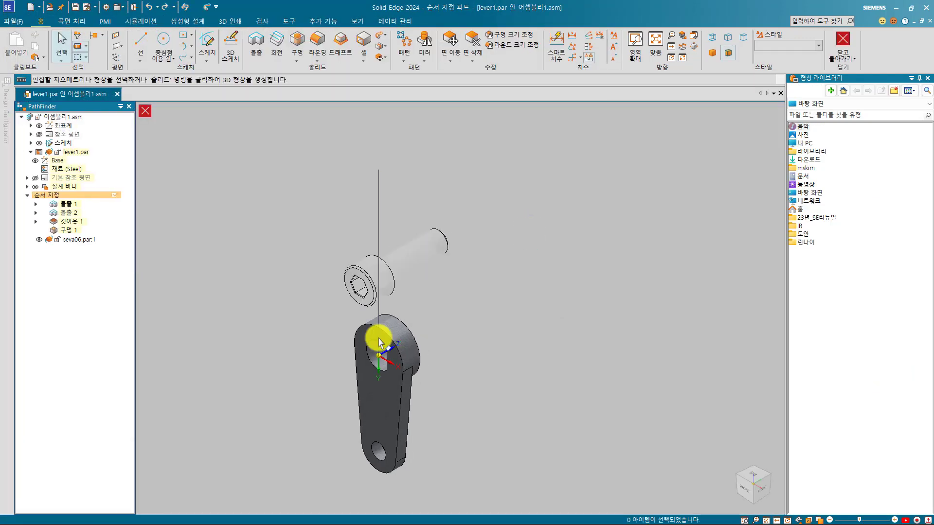
# Step: Suppress the lever's second protrusion (돌출 2), the raised boss around the large hole, and return to the assembly
pyautogui.click(407, 354)
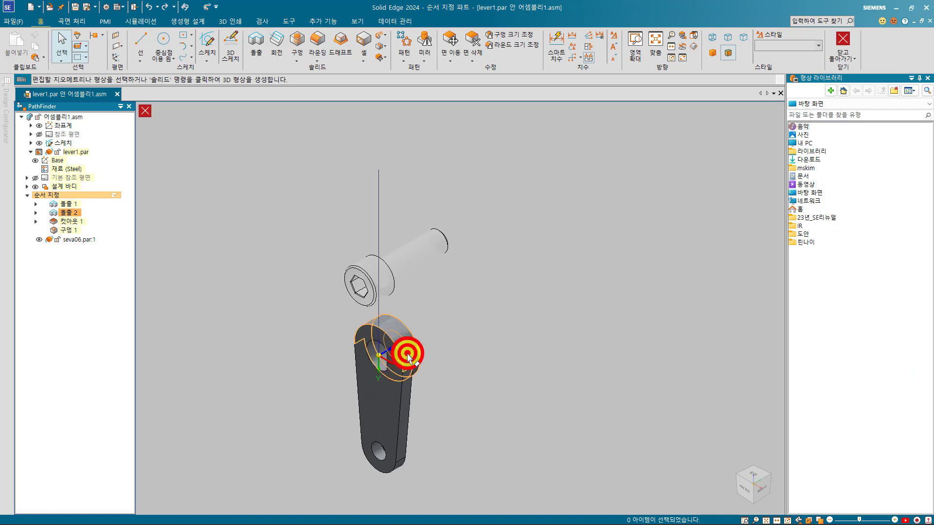
pyautogui.click(66, 214)
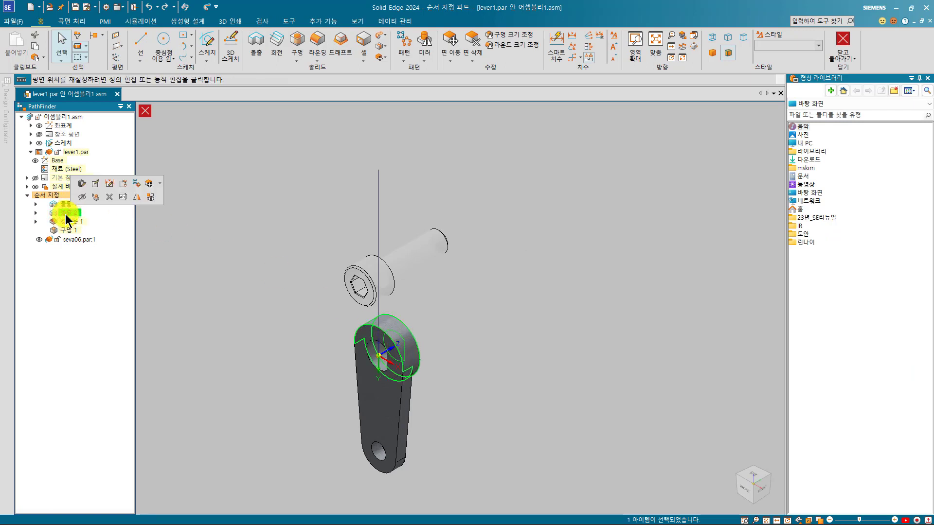
pyautogui.rightClick(65, 214)
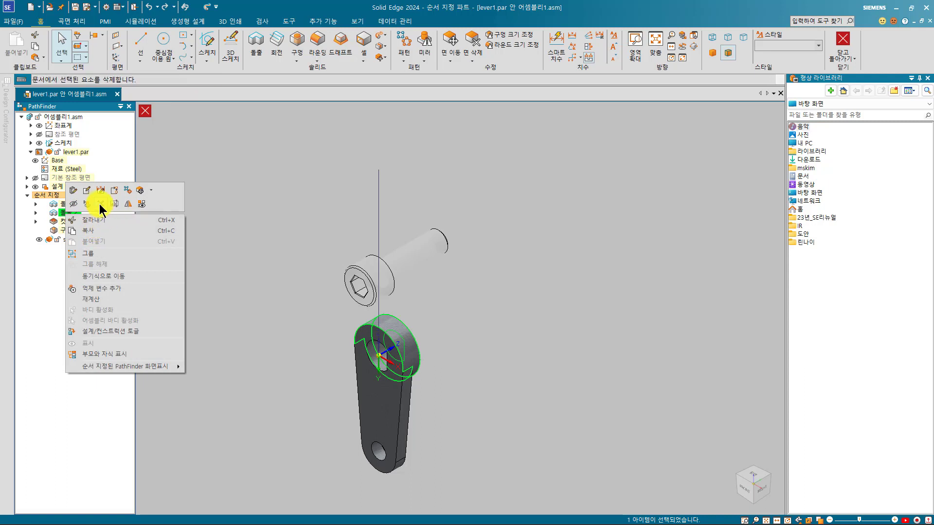
pyautogui.click(91, 203)
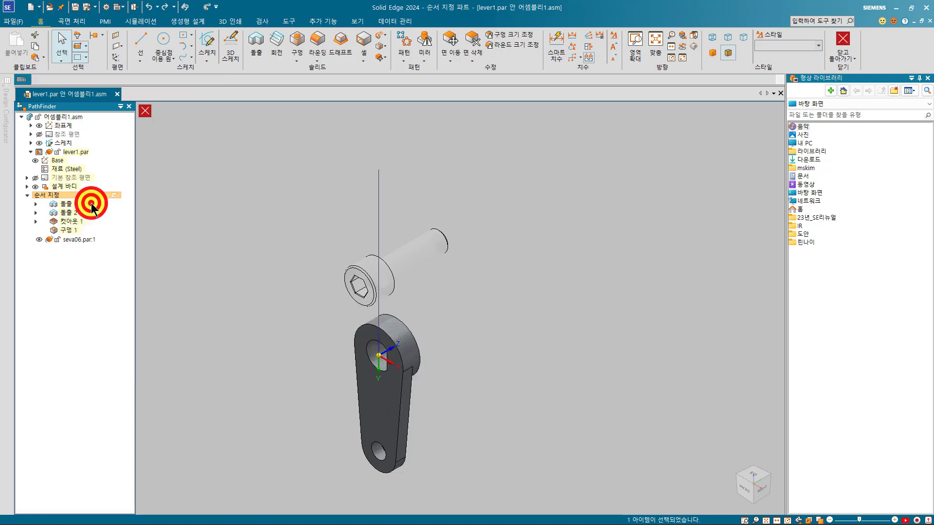
pyautogui.click(253, 215)
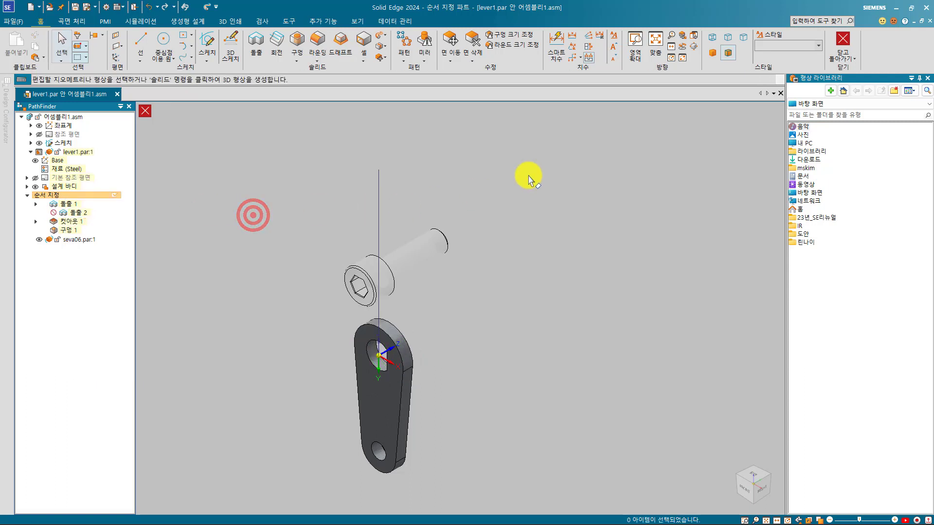
pyautogui.click(845, 40)
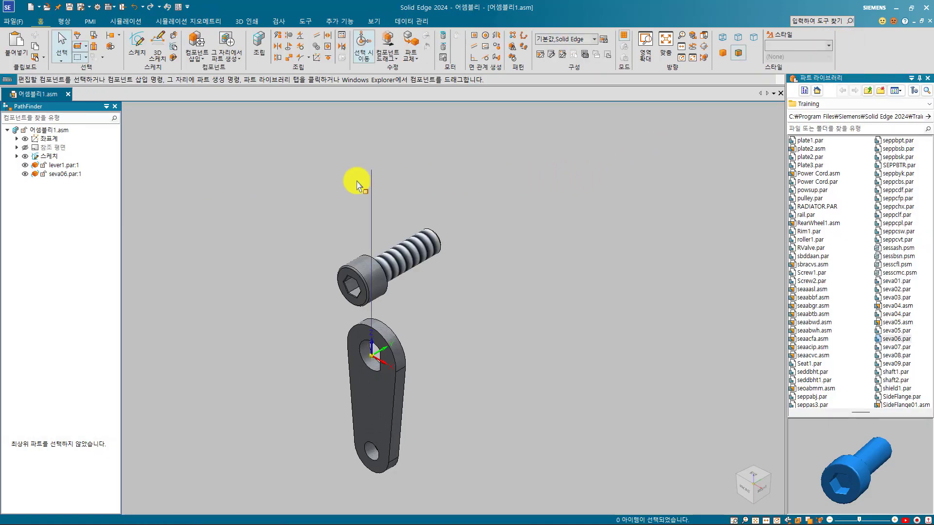
# Step: Add a Cam relationship with the screw's cylindrical shank as follower and the lever's outer edge face chain as target
pyautogui.click(309, 57)
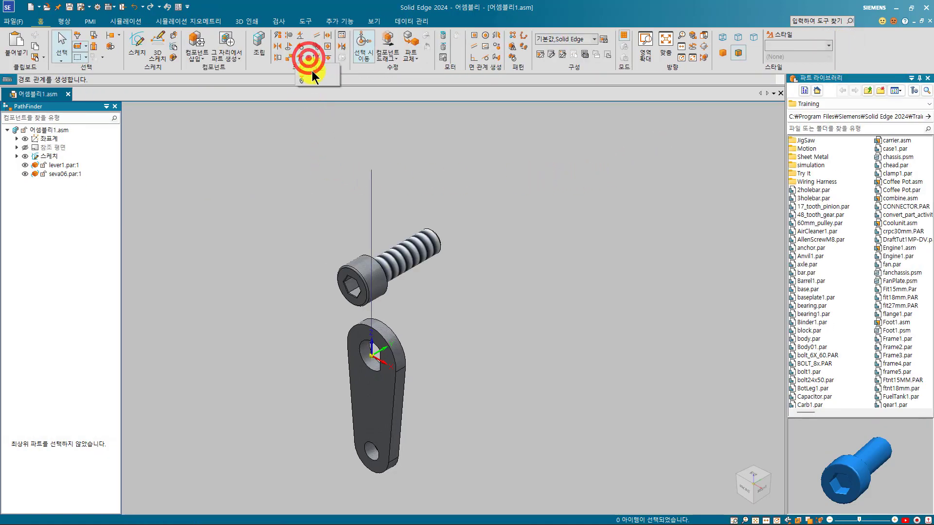
pyautogui.click(314, 79)
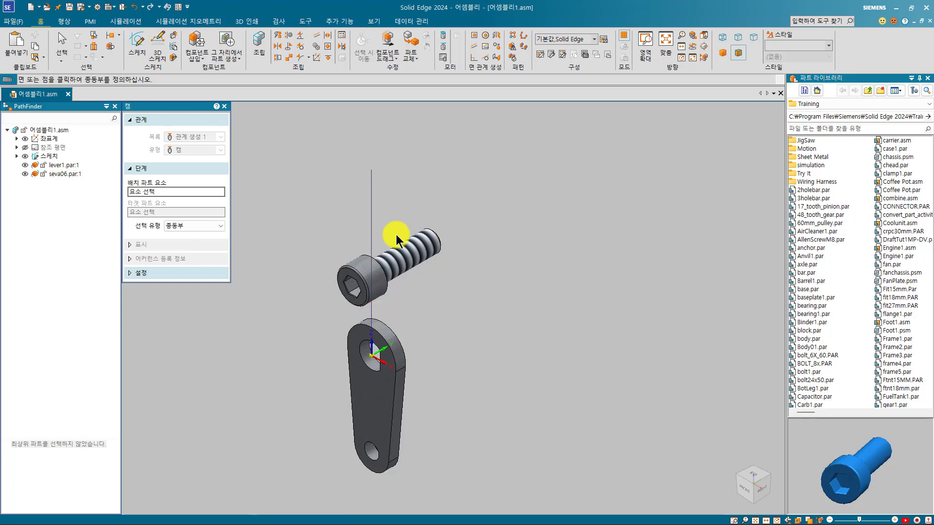
pyautogui.click(401, 268)
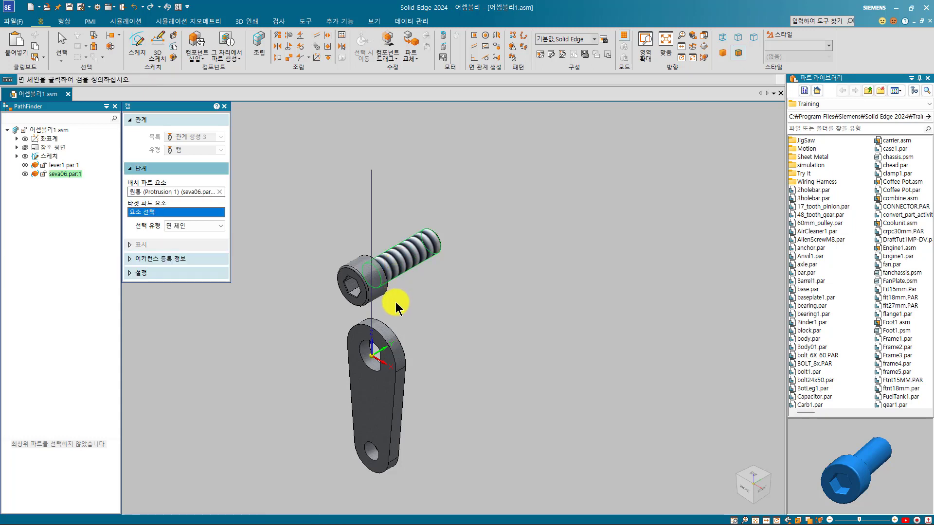
pyautogui.click(391, 336)
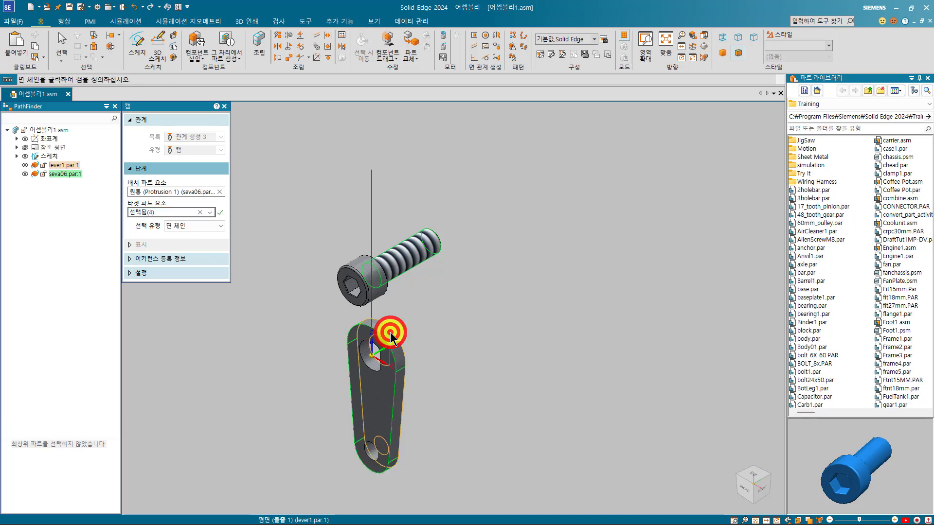
pyautogui.rightClick(466, 191)
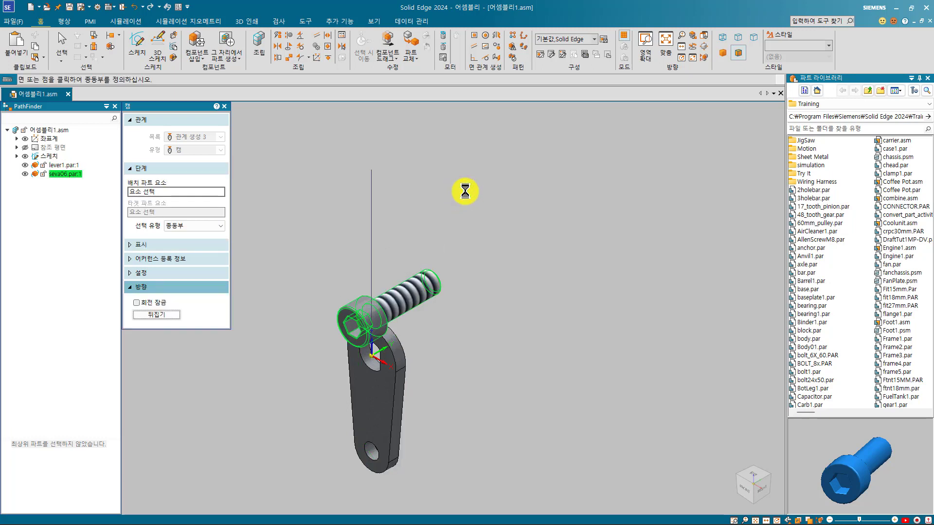
# Step: Rotate the lever about its D-shaped hole with Drag Component so its small-hole end swings up beside the screw
pyautogui.click(394, 46)
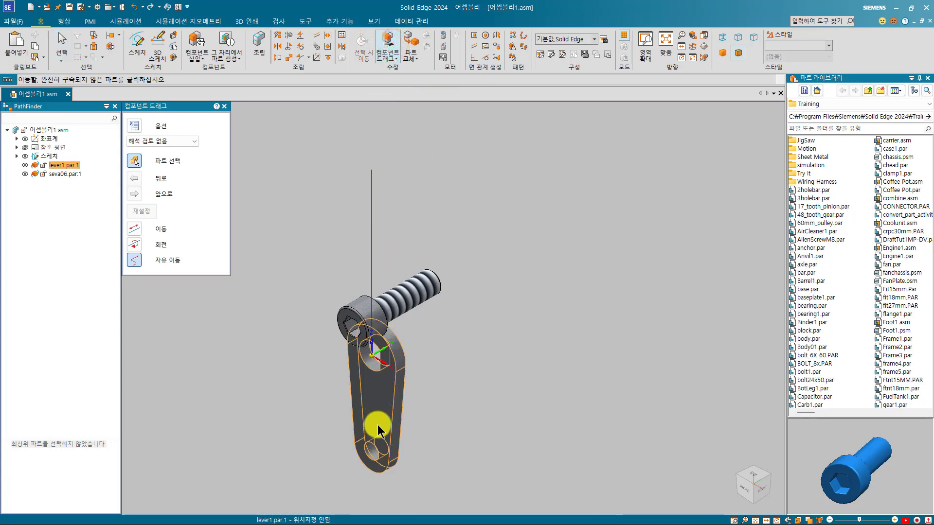
pyautogui.moveTo(376, 430); pyautogui.dragTo(233, 309)
pyautogui.hotkey('ctrl', 'f')
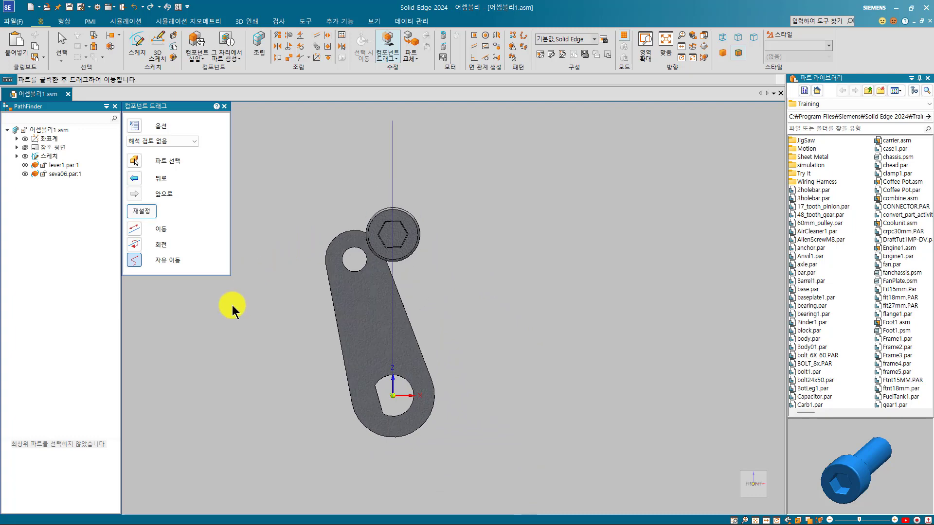